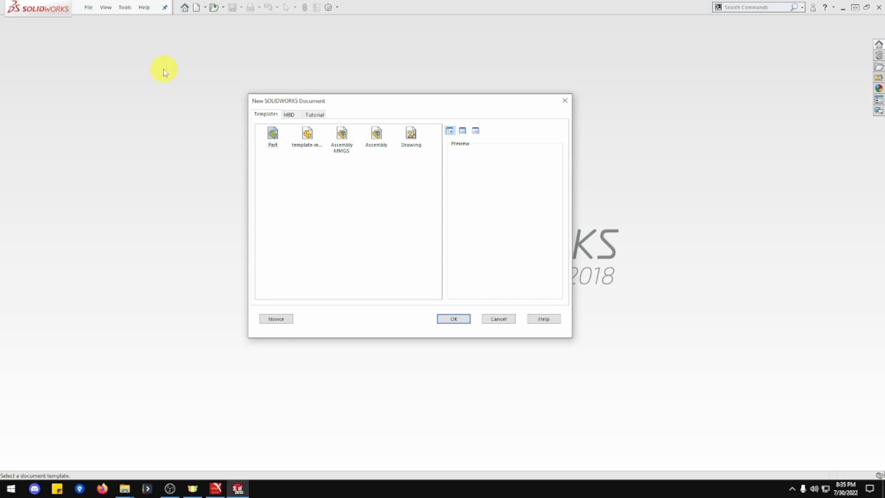
- Create a new part from the "template-m..." template and save it as 1-36E
left_click(309, 137)
left_click(310, 137)
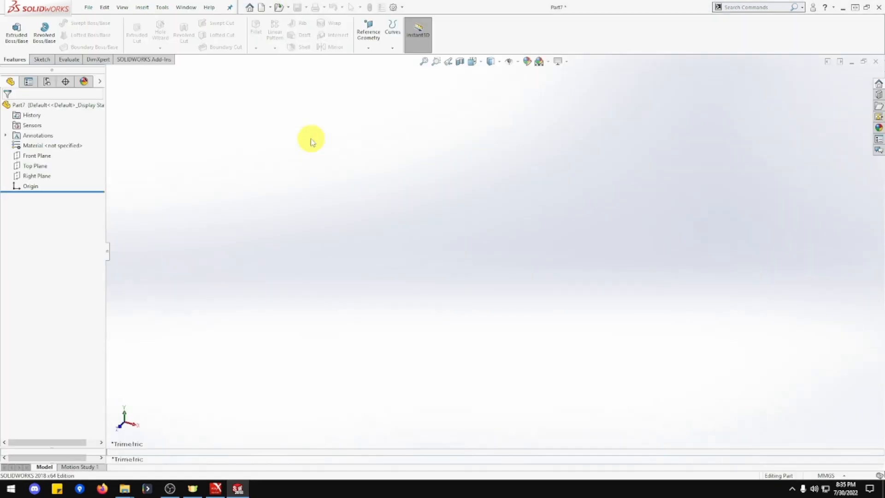
key("ctrl+s")
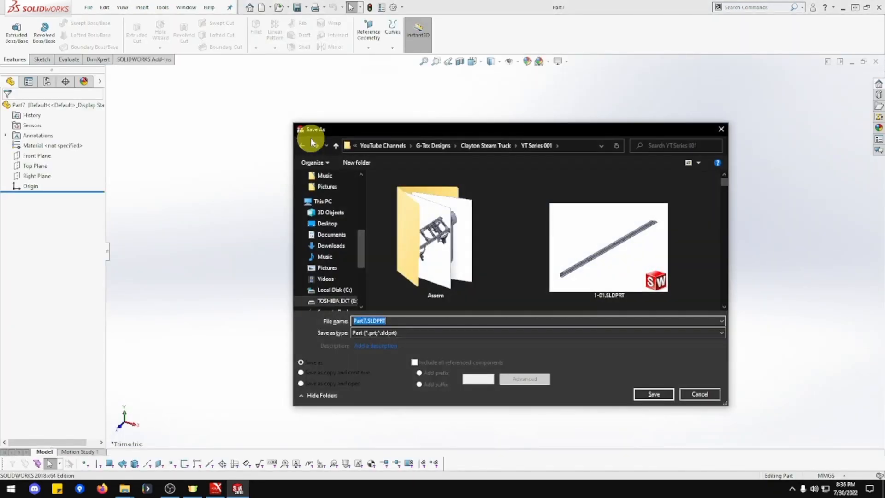
type("1-3")
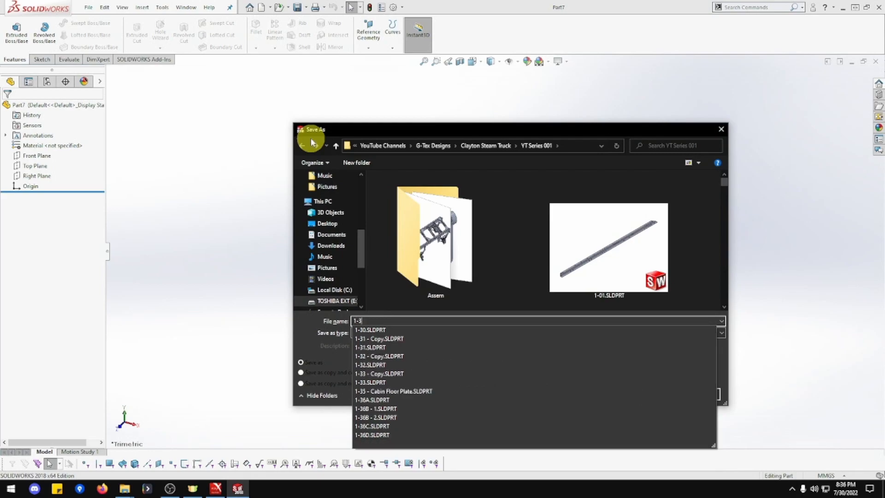
type("6E")
key("Return")
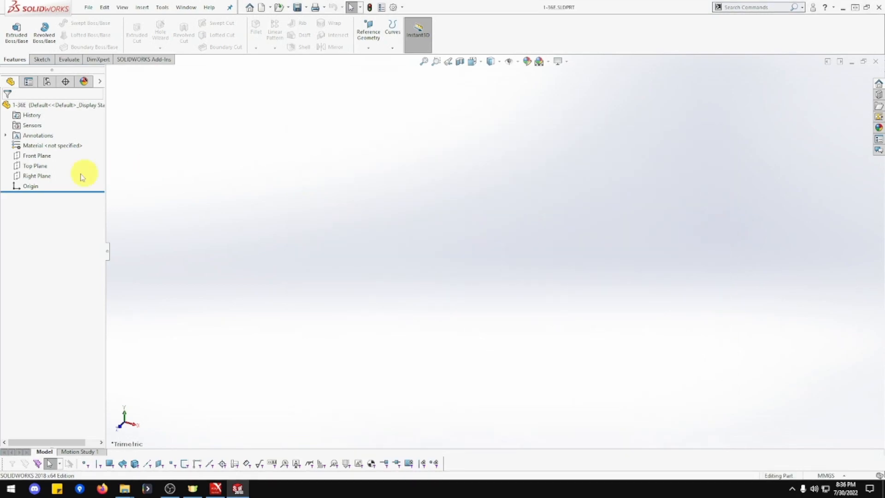
- Sketch a circle about 98 mm in diameter, centred on the origin, on the Right Plane
right_click(41, 179)
left_click(48, 163)
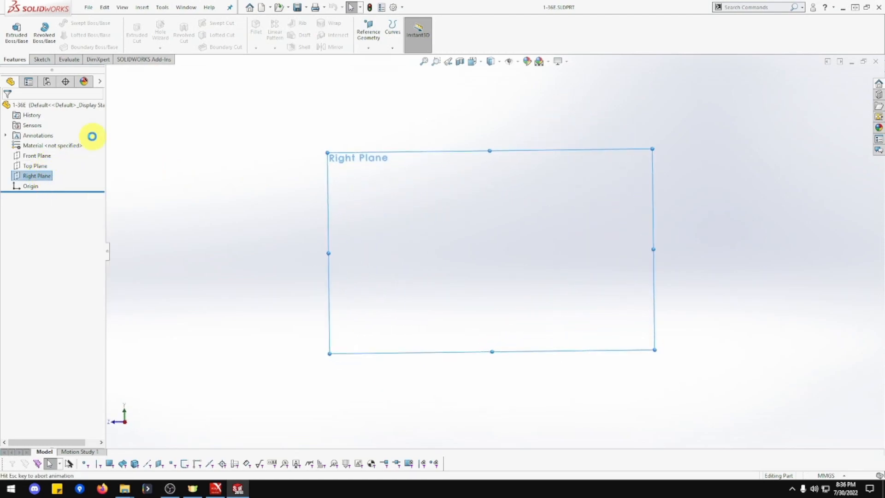
left_click(79, 22)
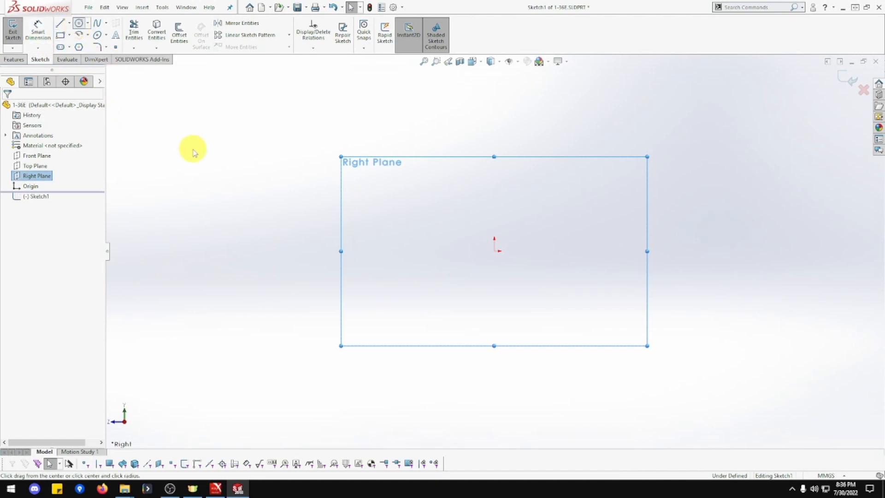
left_click(496, 252)
left_click(569, 292)
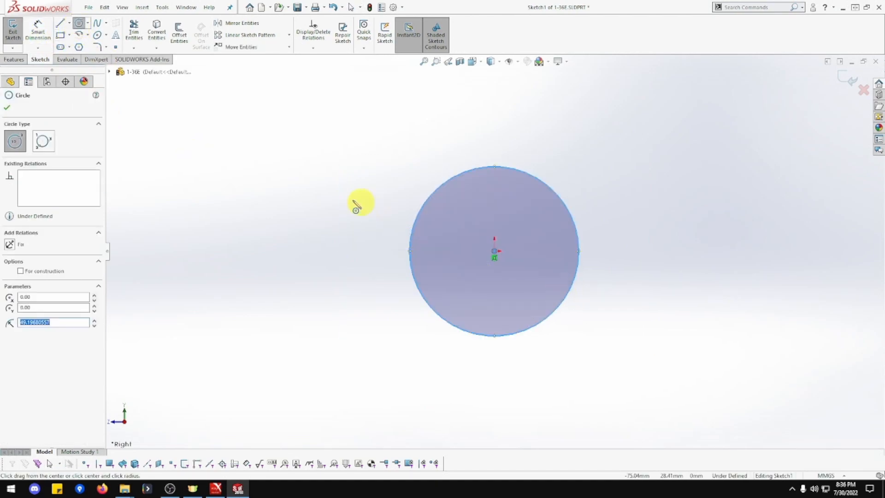
- Dimension the circle's diameter to 12 mm
left_click(44, 37)
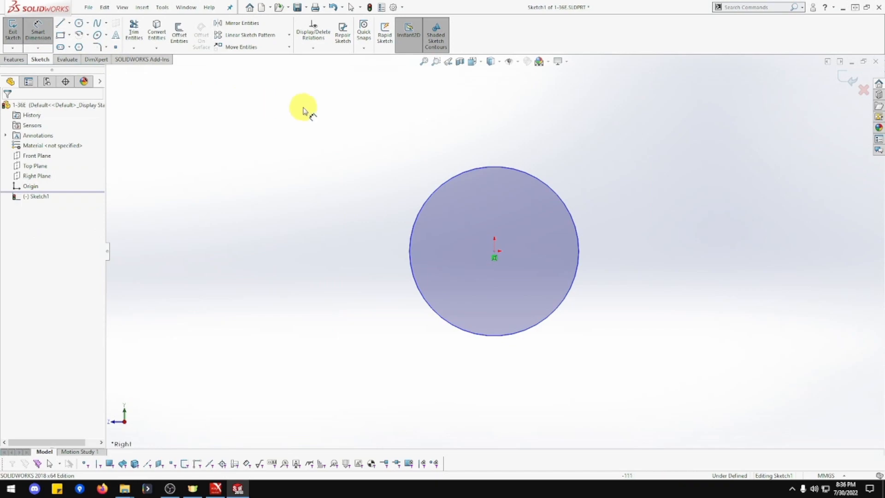
left_click(545, 183)
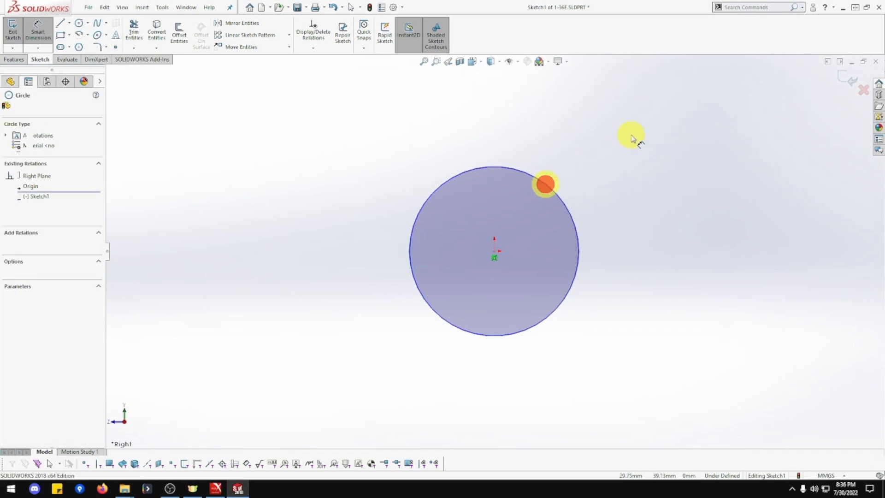
left_click(646, 137)
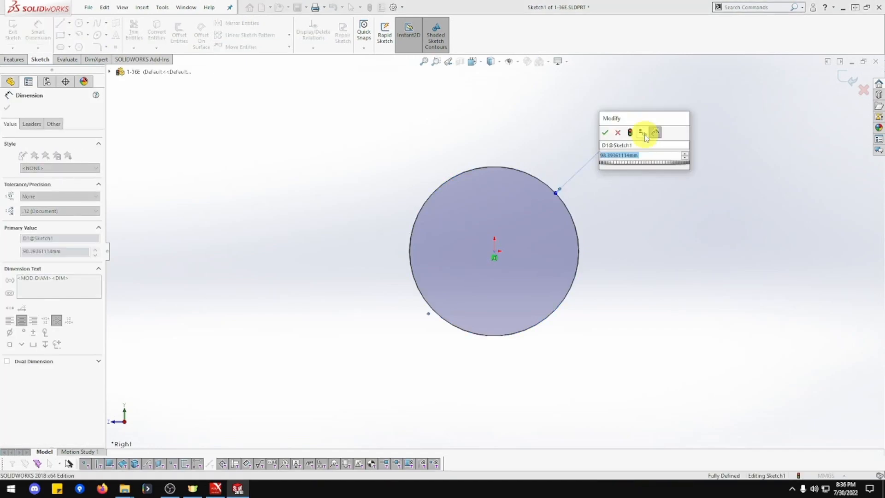
type("12")
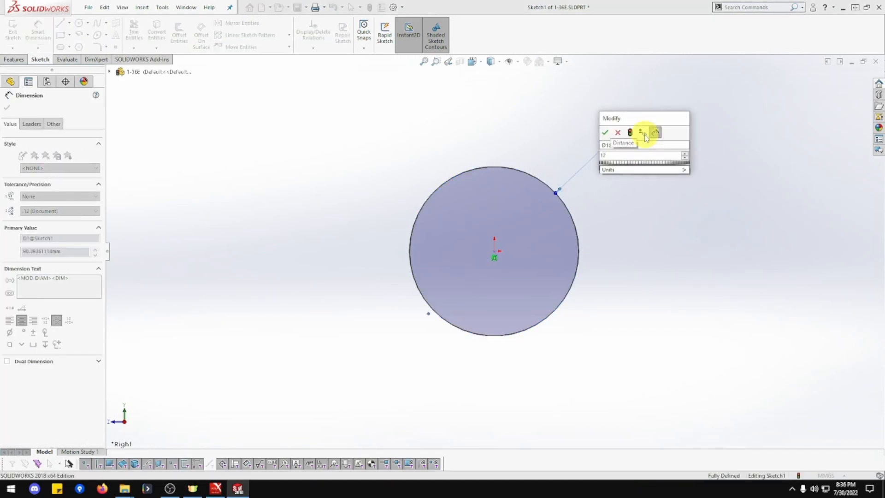
key("Return")
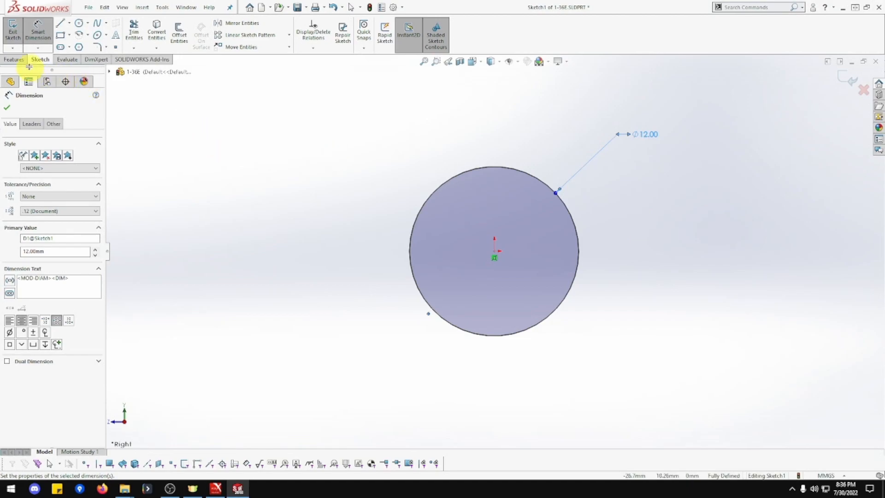
- Extrude the 12 mm circle to a depth of 24 mm with the Mid Plane end condition
left_click(14, 59)
left_click(16, 37)
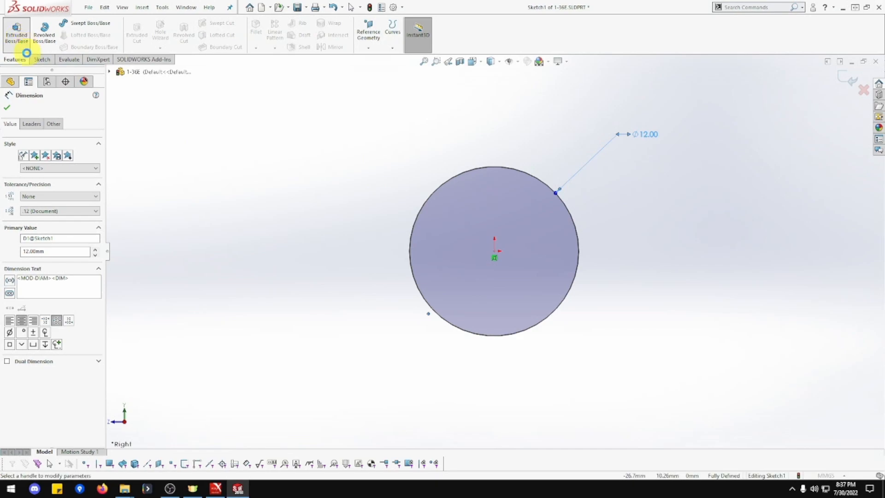
type("3")
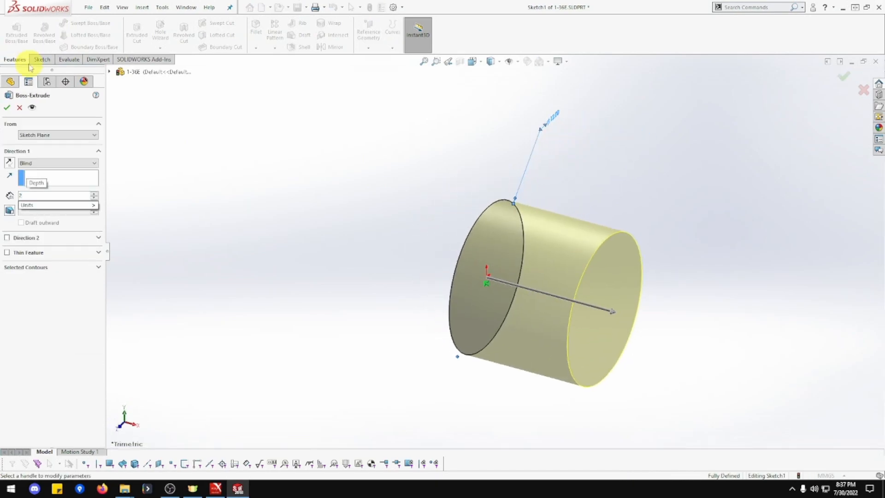
left_click(53, 163)
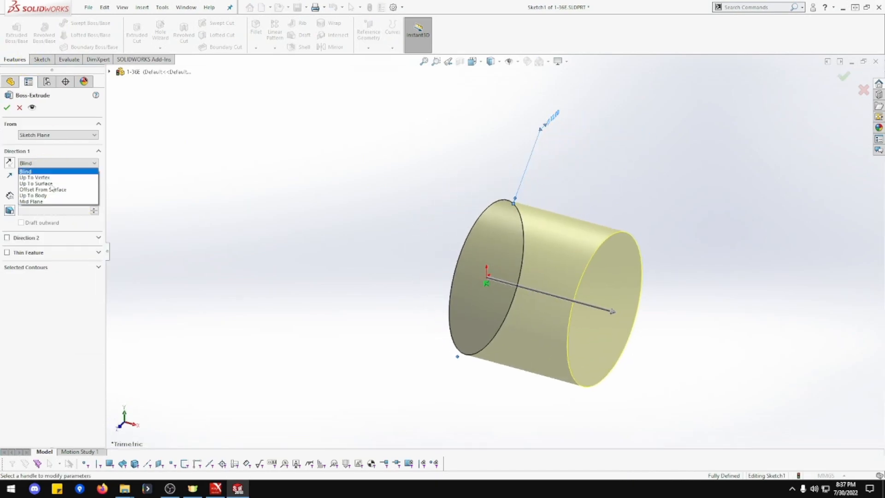
left_click(31, 201)
left_click(6, 107)
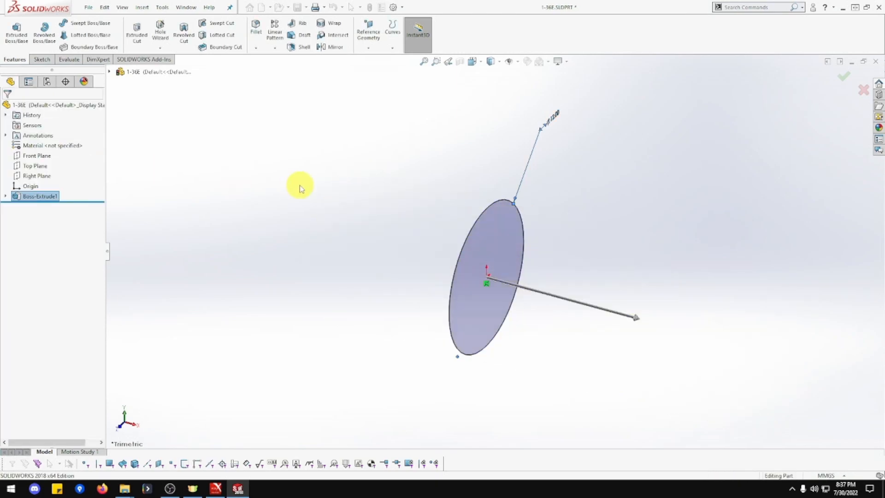
left_click(567, 166)
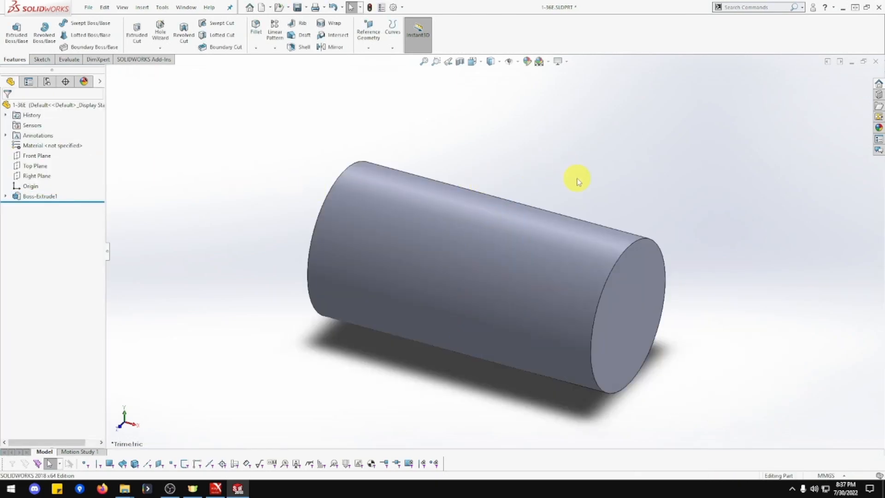
- Sketch a circle about 16 mm in diameter, centred on the origin, on one end face of the cylinder
middle_click_drag(517, 196, 382, 231)
right_click(383, 231)
left_click(446, 218)
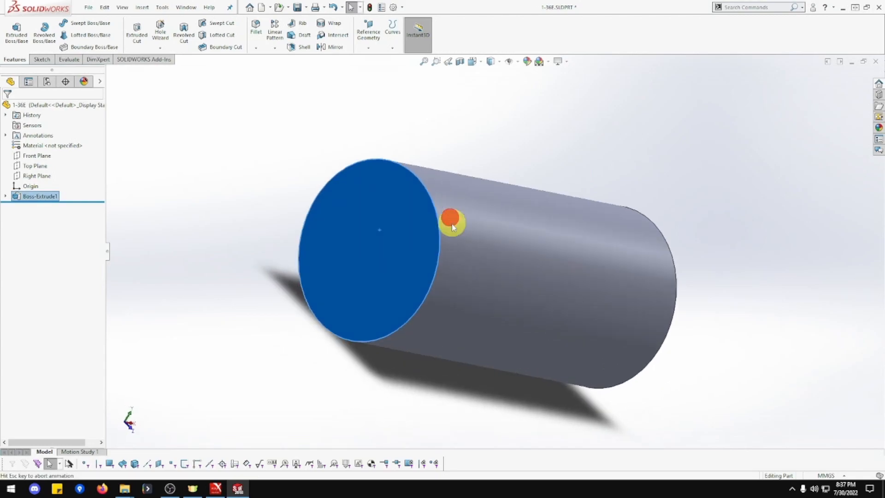
right_click(457, 237)
left_click(478, 226)
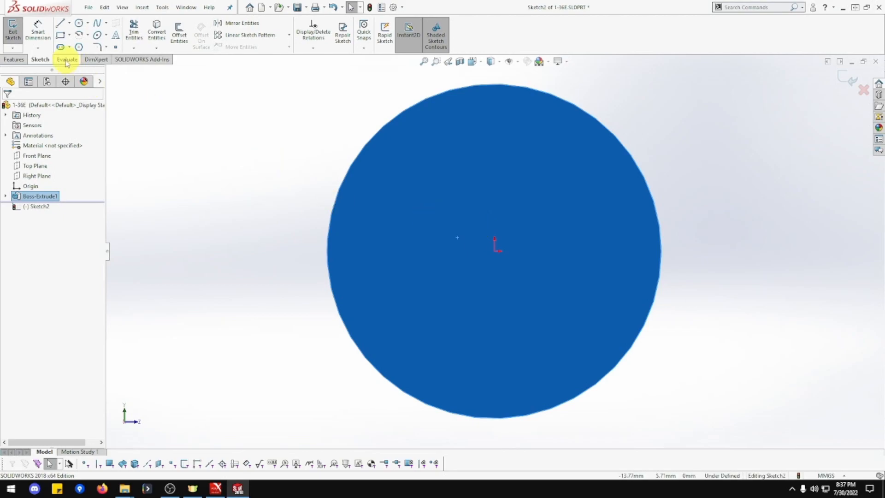
left_click(79, 23)
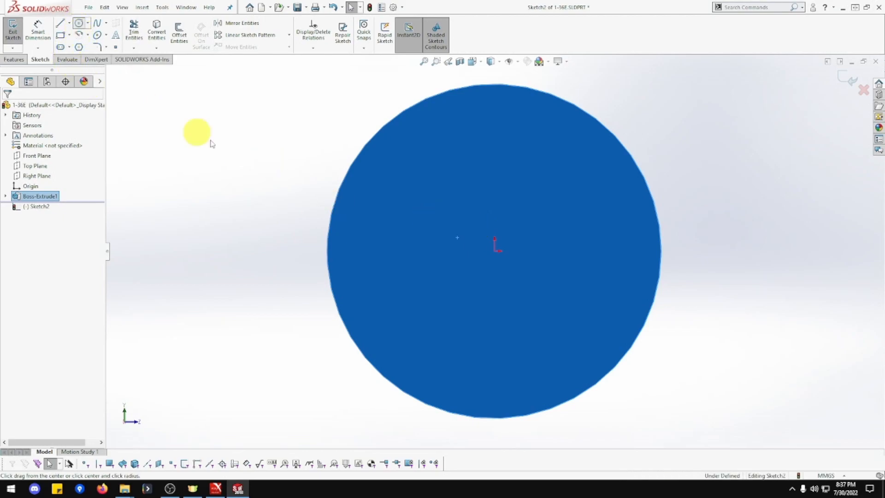
left_click(496, 253)
left_click(681, 367)
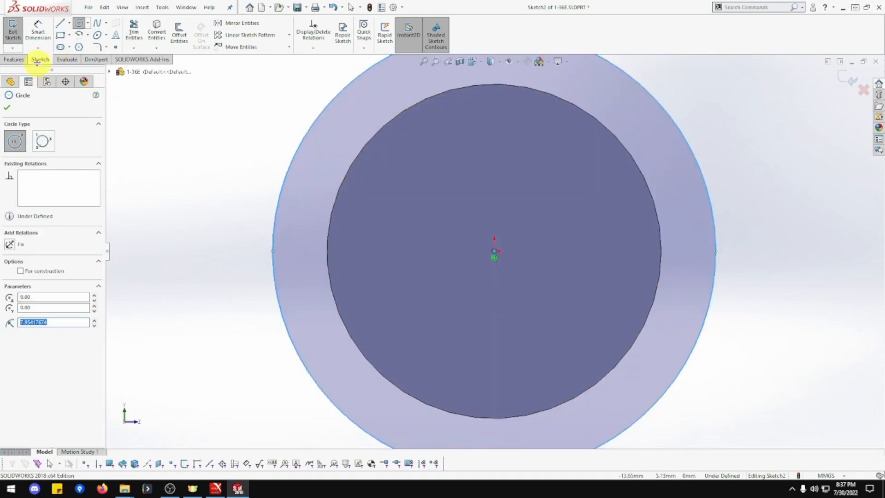
- Dimension the new circle's diameter to 19 mm and place the dimension clear of the sketch
left_click(38, 32)
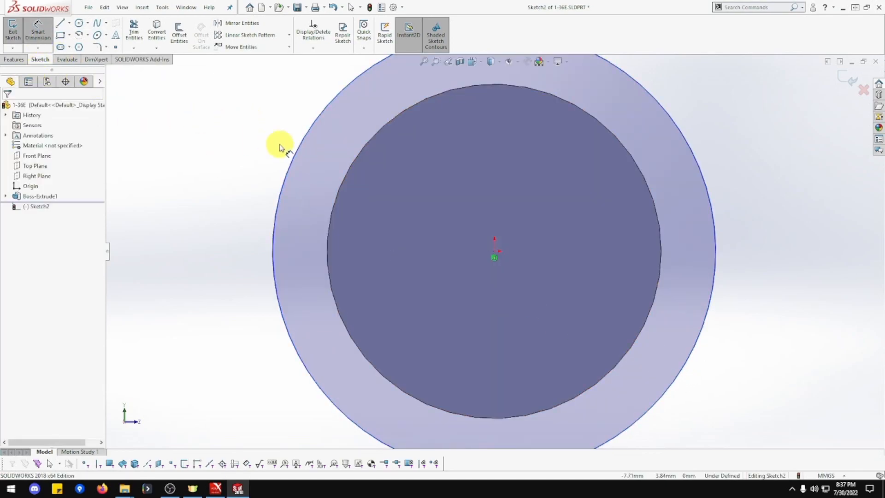
left_click(297, 151)
left_click(217, 92)
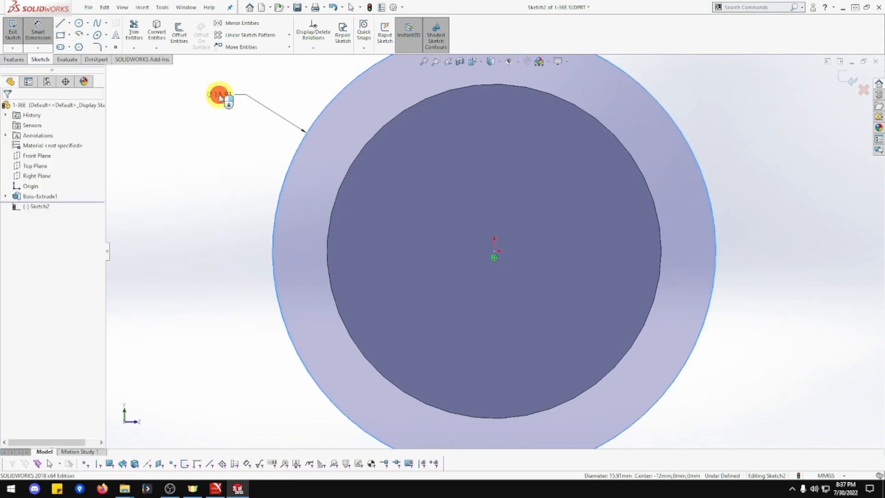
type("19")
key("Return")
key("f")
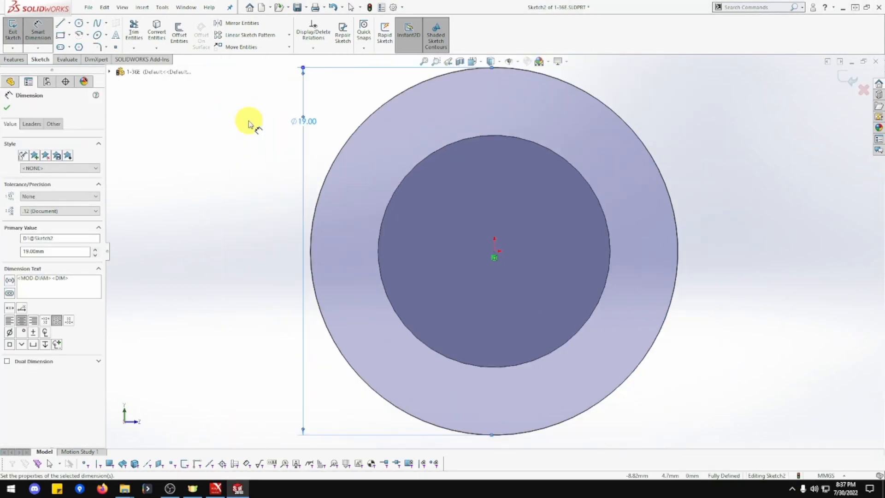
mouse_move(305, 120)
left_mouse_down()
mouse_move(286, 75)
mouse_move(296, 65)
left_mouse_up()
key("z")
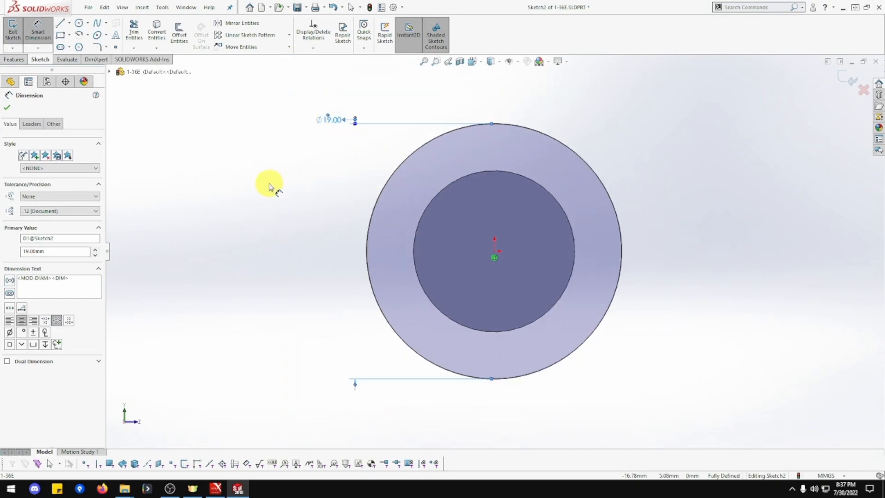
- Try an Extruded Cut of the 19 mm circle, 5 mm deep, reversed to point away from the cylinder
left_click(13, 59)
left_click(134, 41)
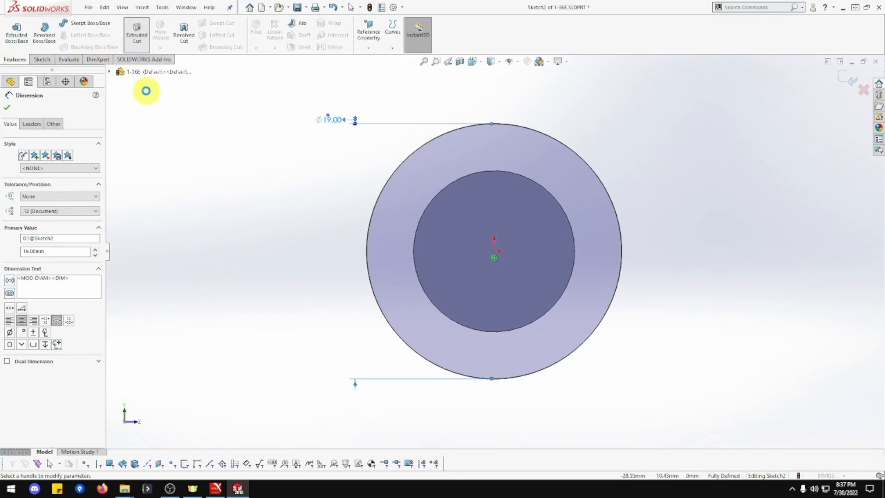
type("5")
key("Return")
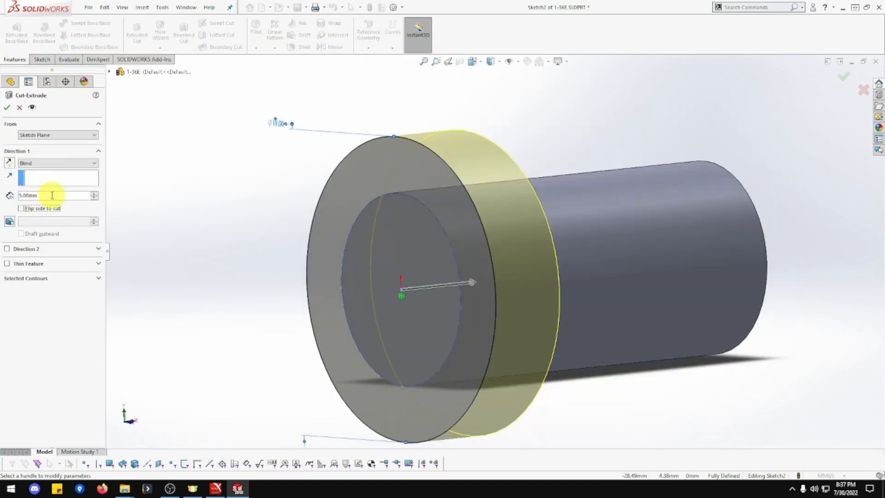
left_click(9, 162)
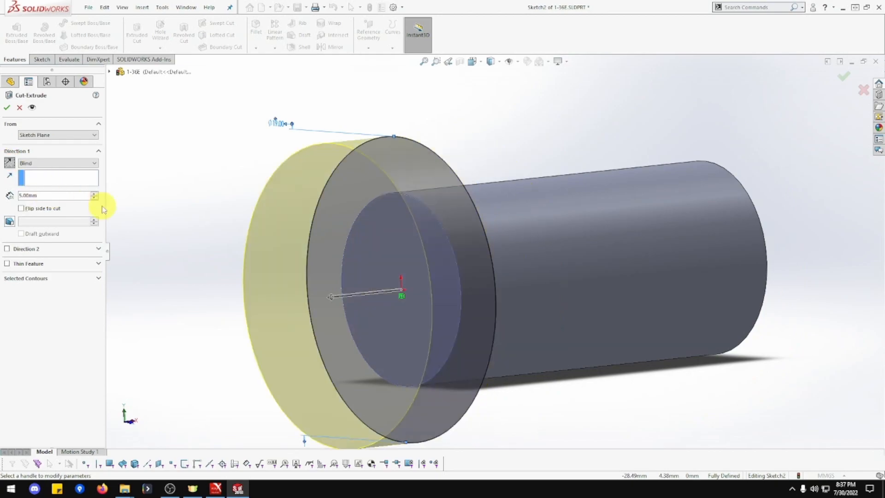
middle_click_drag(250, 237, 320, 245)
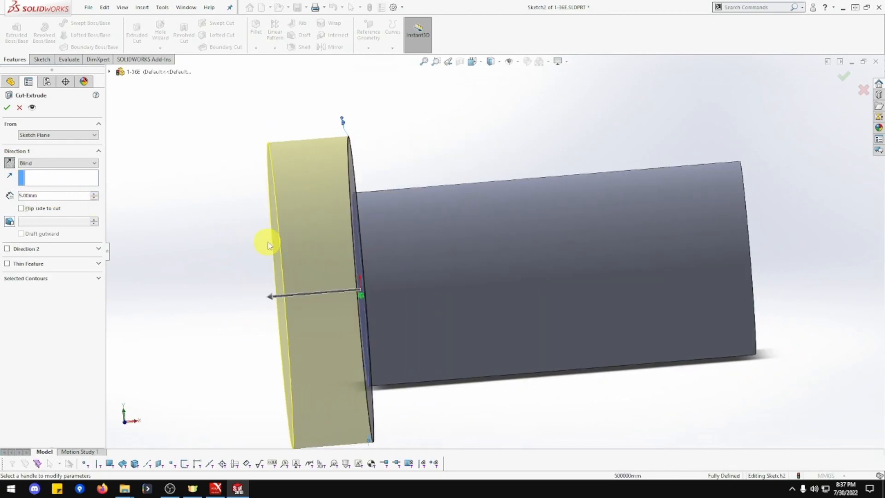
middle_click_drag(267, 240, 340, 239)
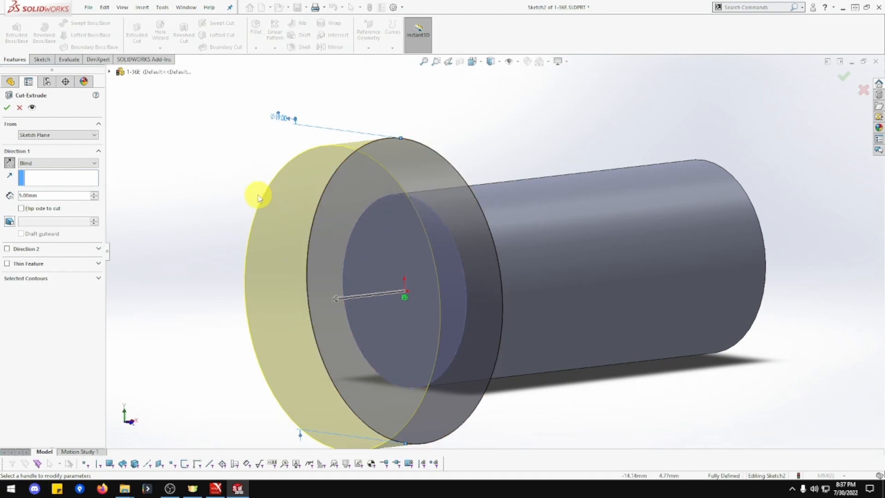
left_click(6, 109)
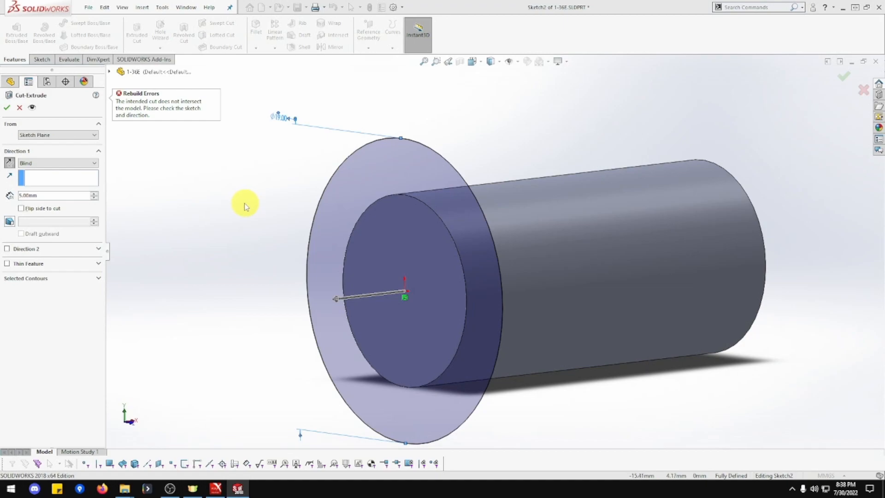
left_click(20, 108)
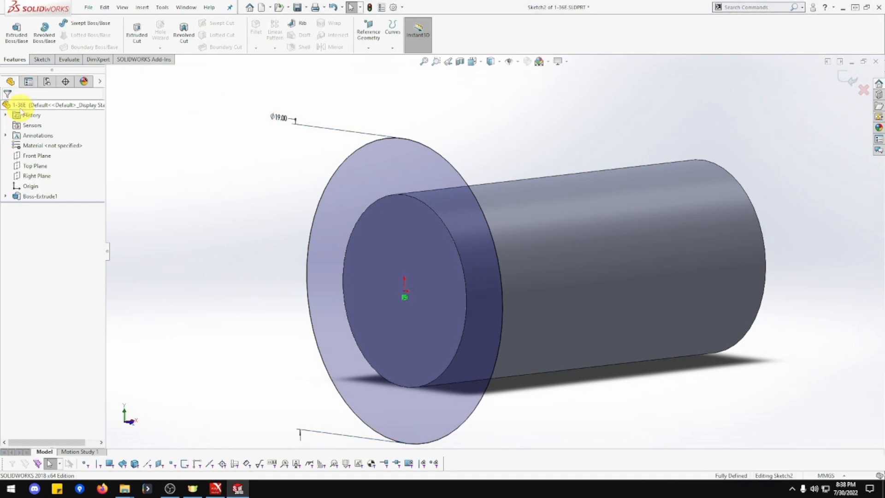
- Extrude the 19 mm circle as a boss to a blind depth of 5 mm, away from the cylinder, to form the head
left_click(14, 41)
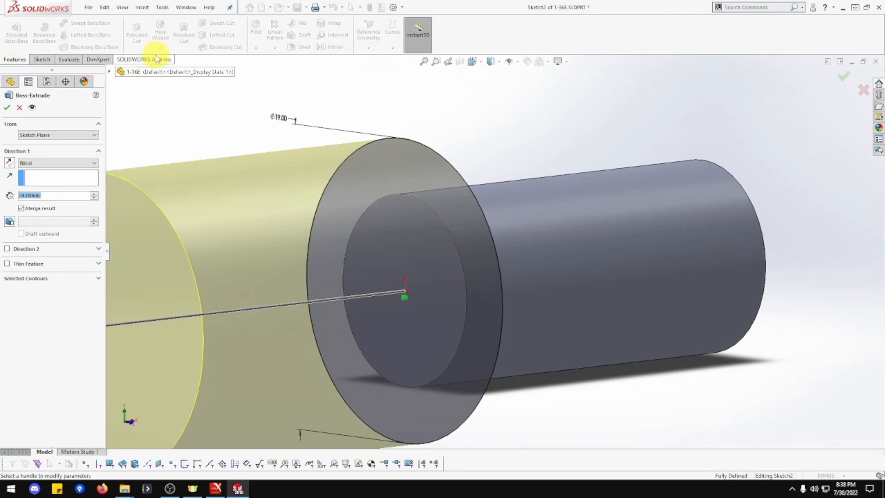
type("4")
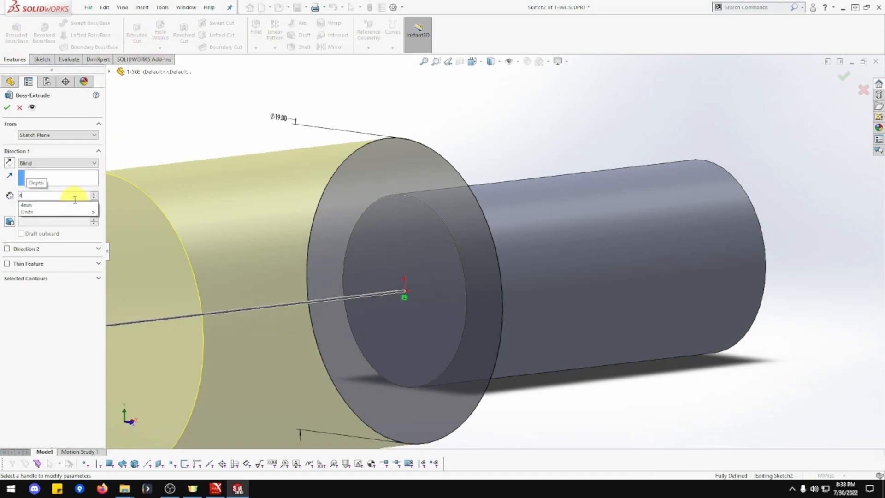
key("Return")
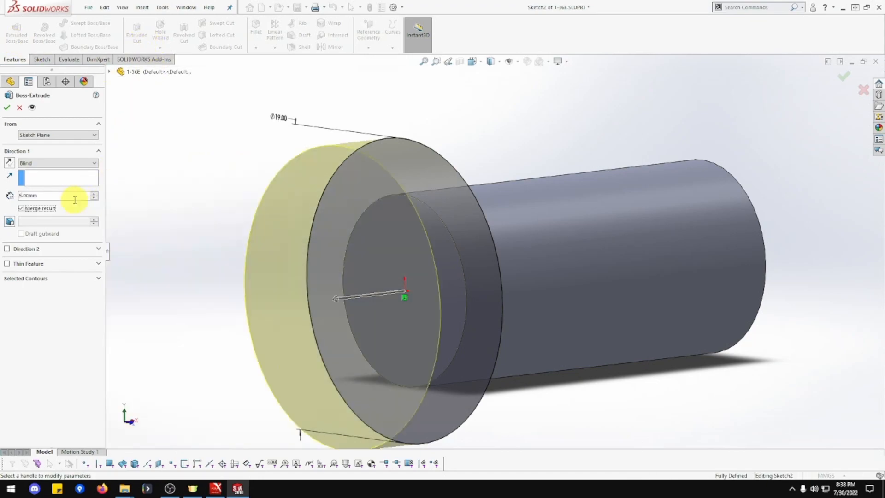
left_click(8, 108)
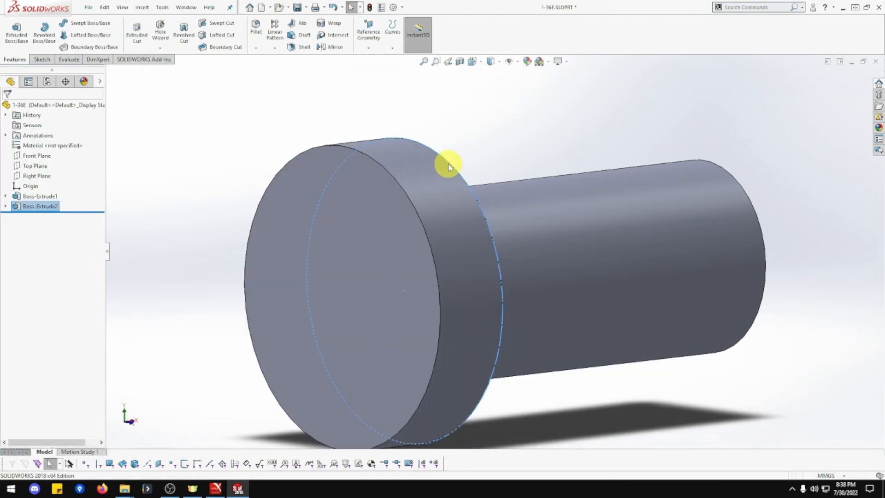
left_click(534, 132)
middle_click_drag(535, 132, 312, 123)
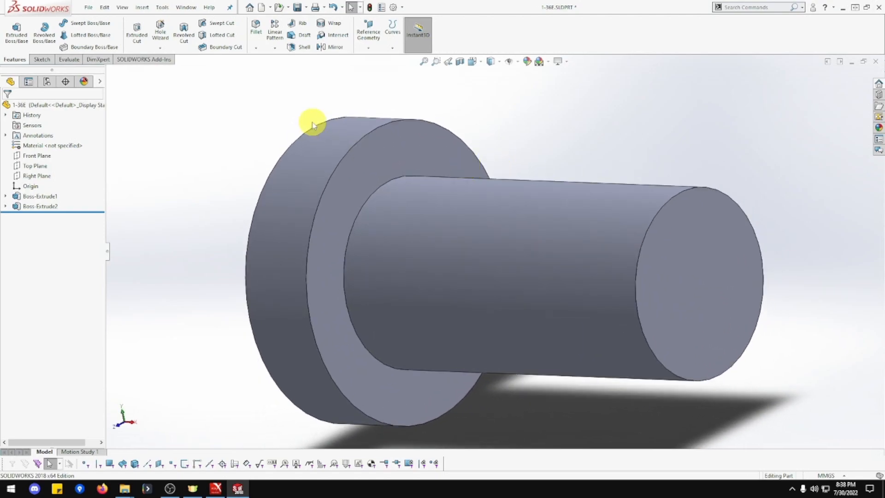
- Start a Thread feature and set its location to the circular edge at the free end of the shank
left_click(160, 48)
scroll(535, 251, "up", 3)
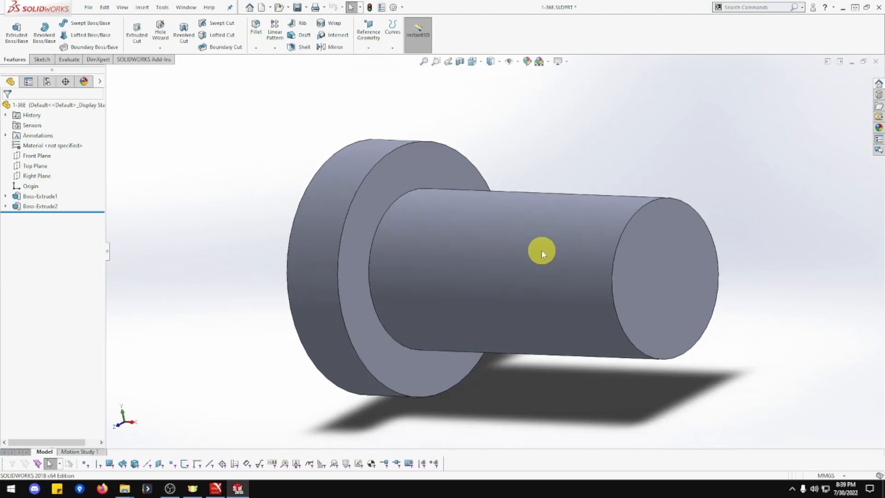
left_click(160, 48)
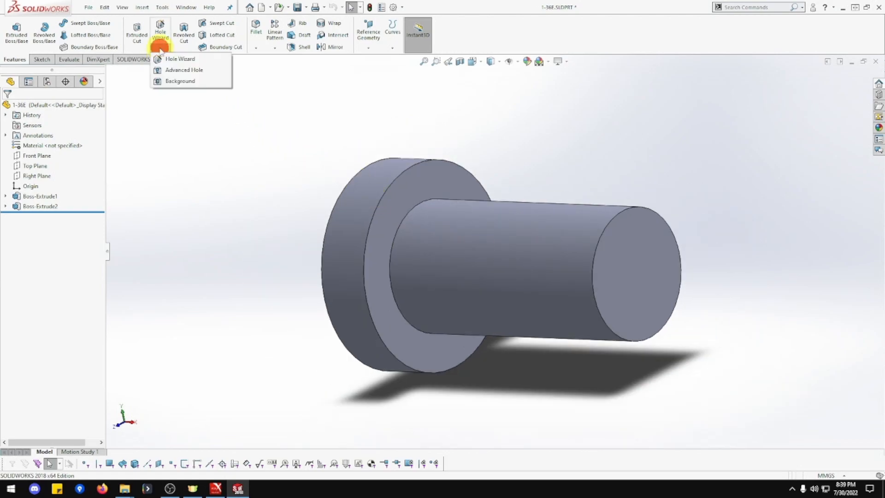
left_click(195, 82)
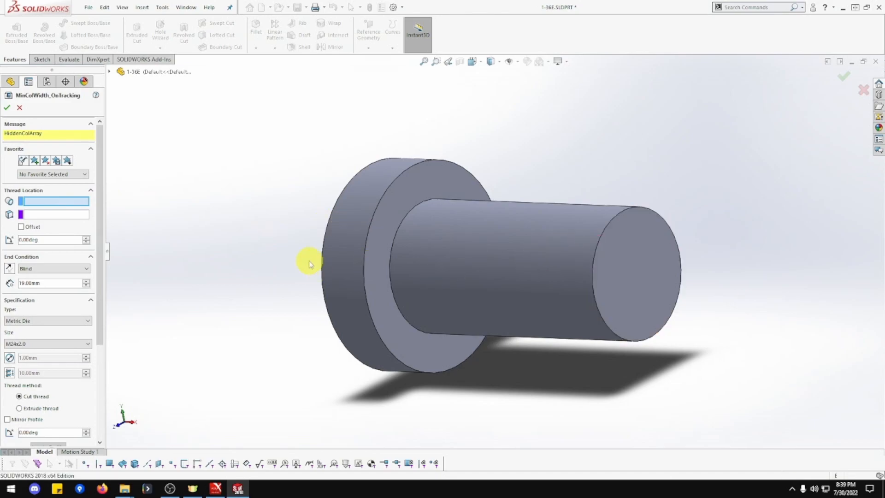
middle_click_drag(310, 261, 288, 257)
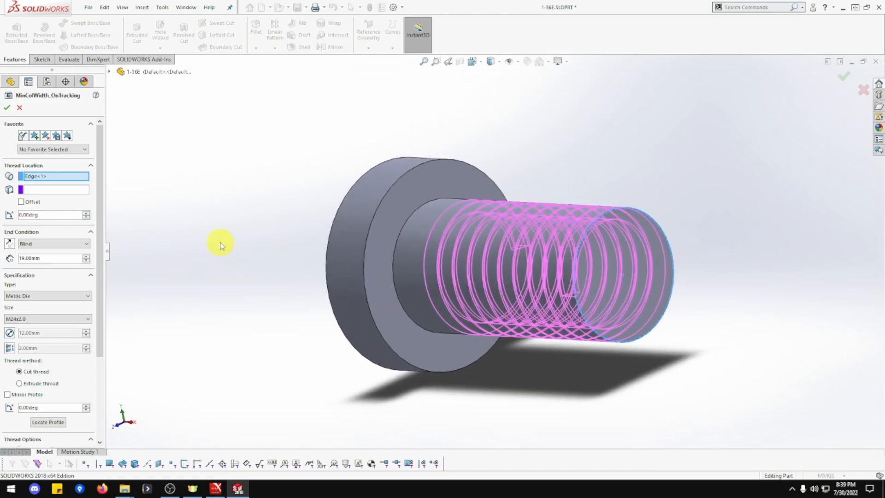
- Set the Metric Die thread size to M12x1.5
left_click(89, 318)
scroll(61, 261, "down", 5)
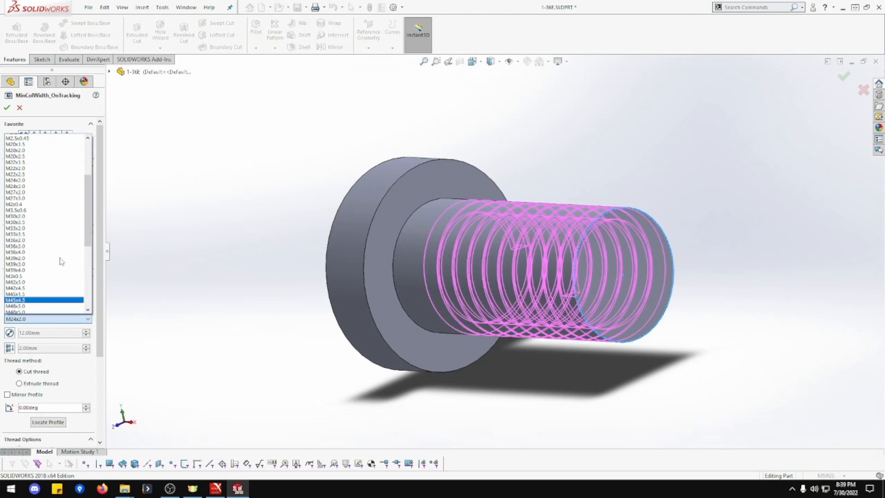
scroll(47, 233, "up", 2)
scroll(37, 198, "up", 2)
left_click(33, 143)
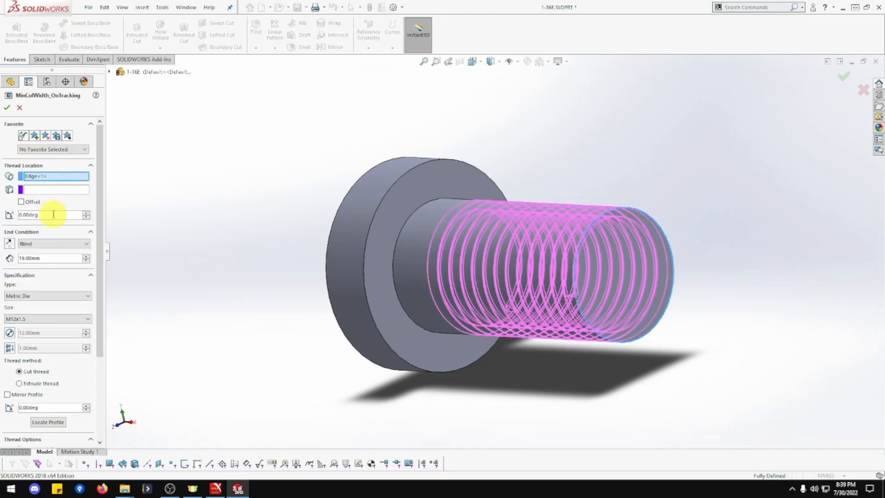
- Give the thread a Blind end condition with a depth of 24 mm and create it
left_click(57, 245)
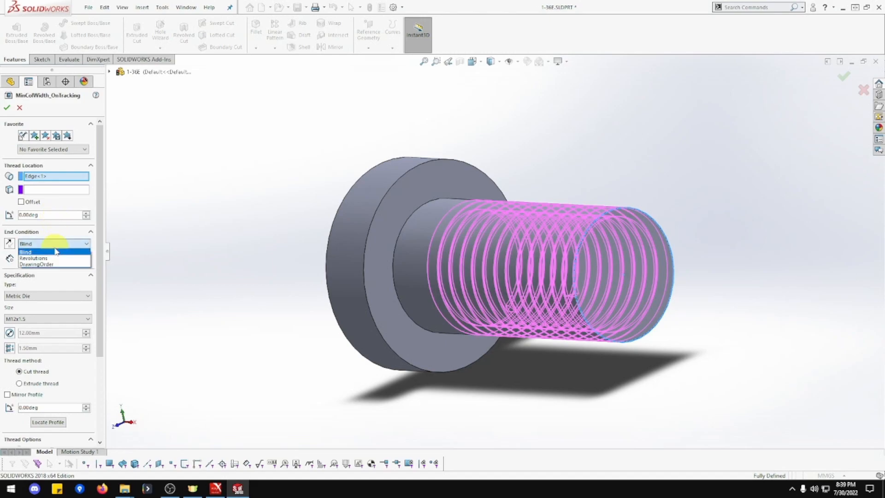
left_click(56, 252)
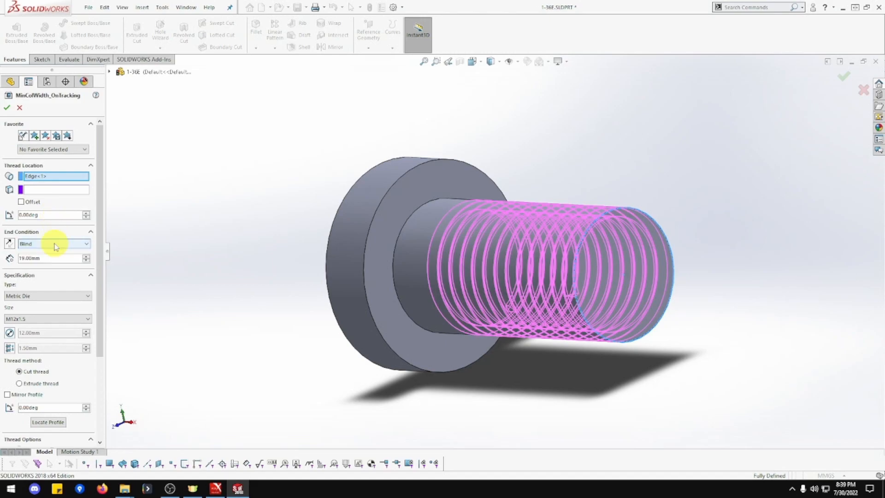
type("24")
key("Return")
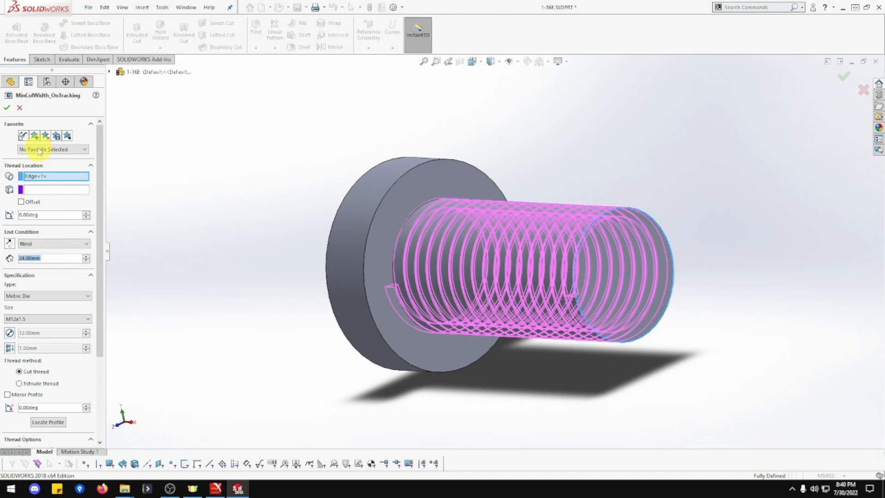
left_click(7, 108)
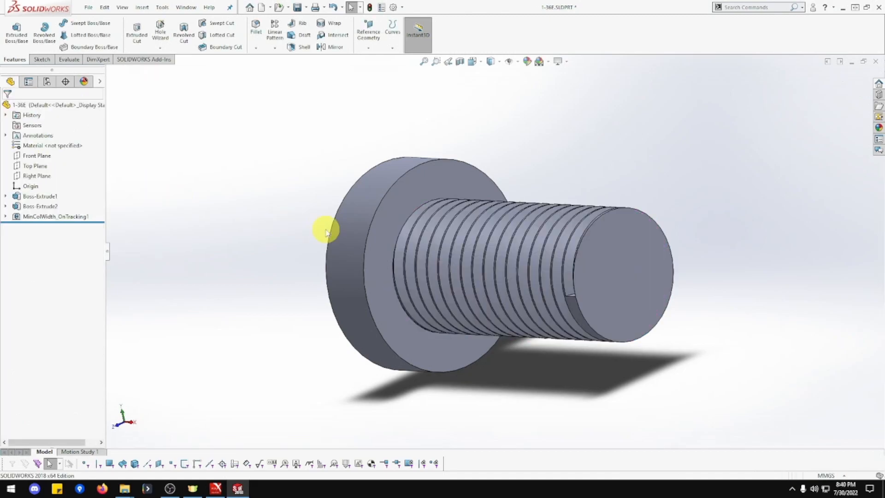
middle_click_drag(320, 229, 347, 201)
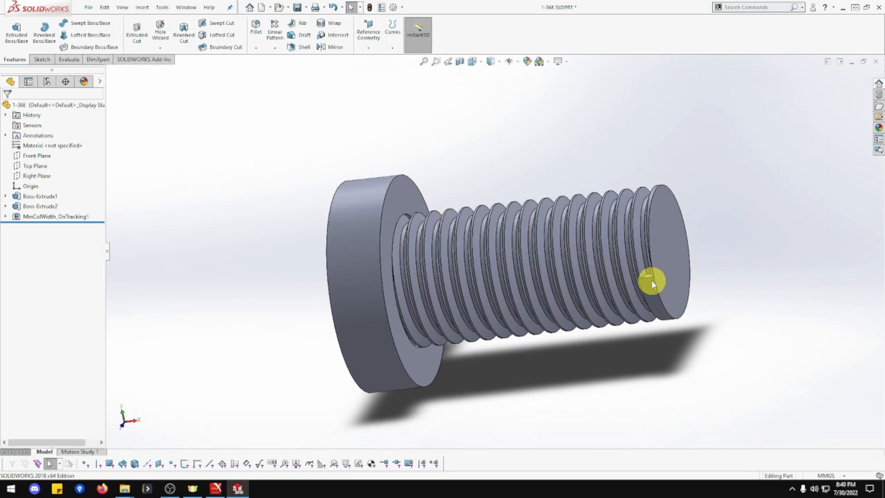
- Edit the thread to use the shank edge at the head, with the shank's free end face as the start location
left_click(5, 216)
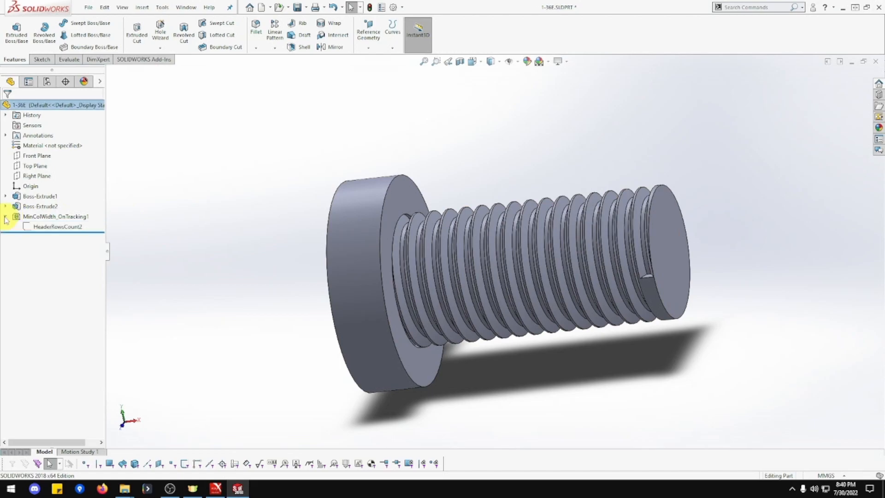
left_click(37, 217)
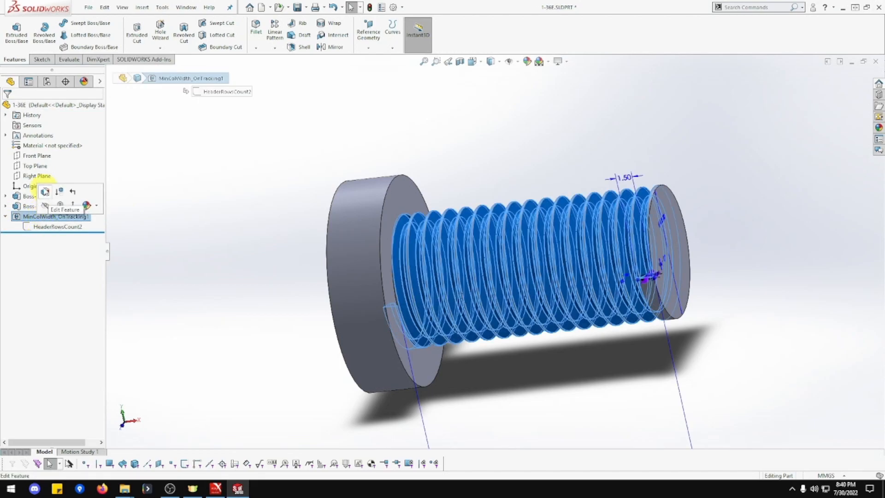
left_click(44, 192)
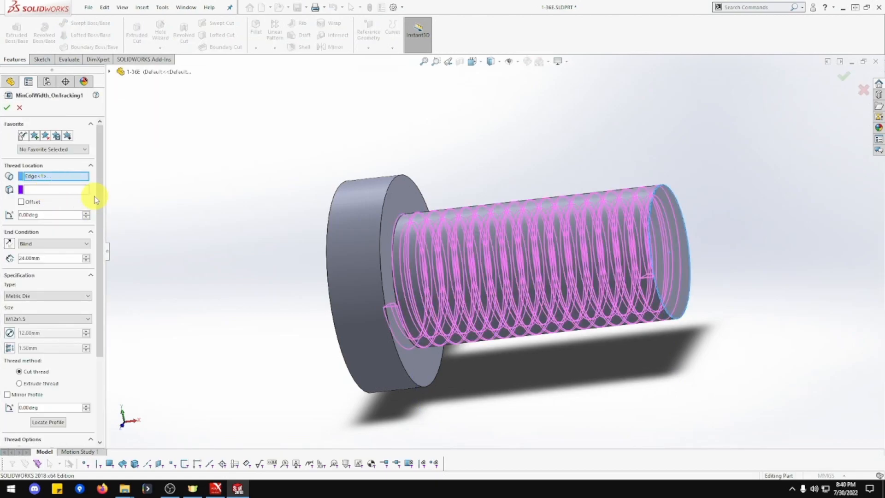
left_click(393, 275)
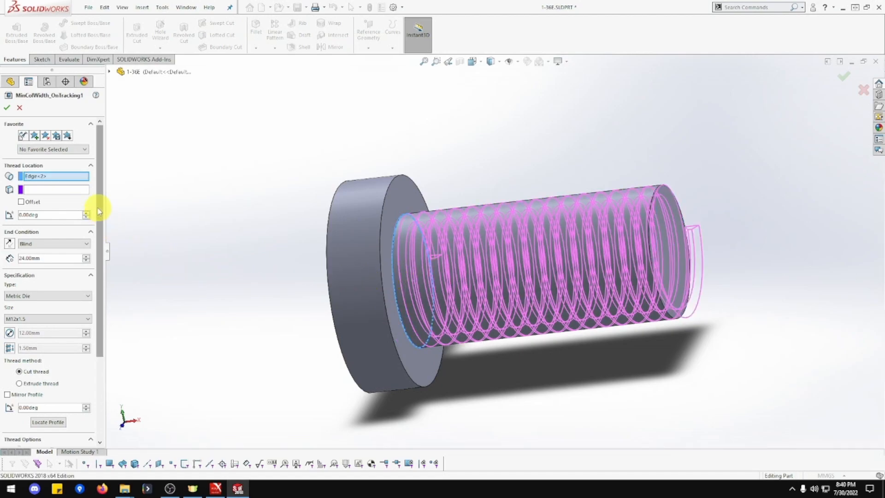
left_click(63, 189)
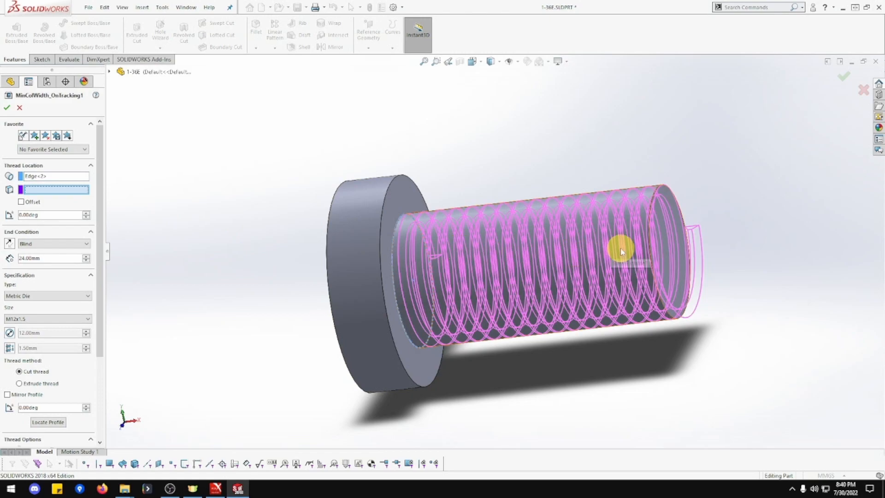
left_click(670, 243)
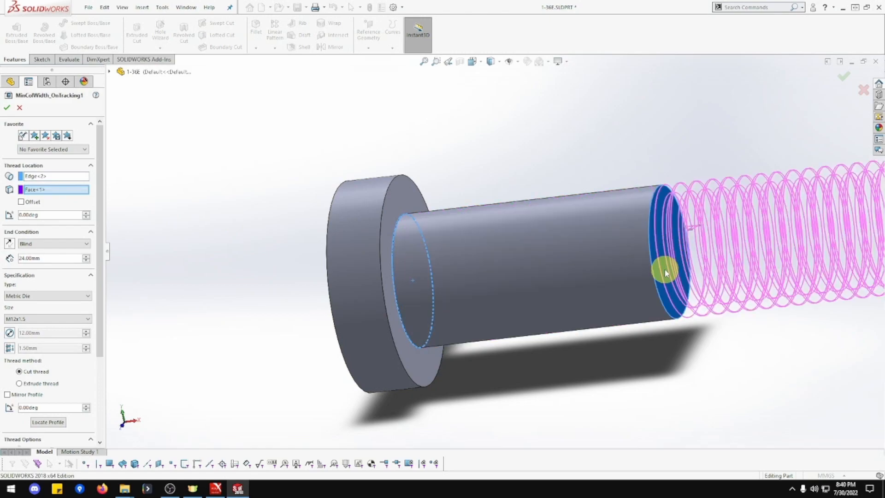
scroll(665, 270, "up", 2)
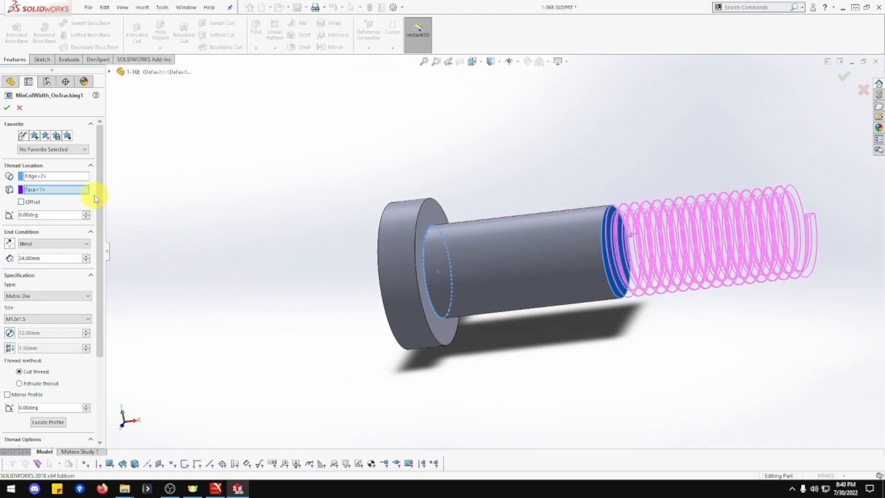
- Leave the thread start without an offset, reverse the thread direction so it runs along the shank, and accept the edit
left_click(35, 202)
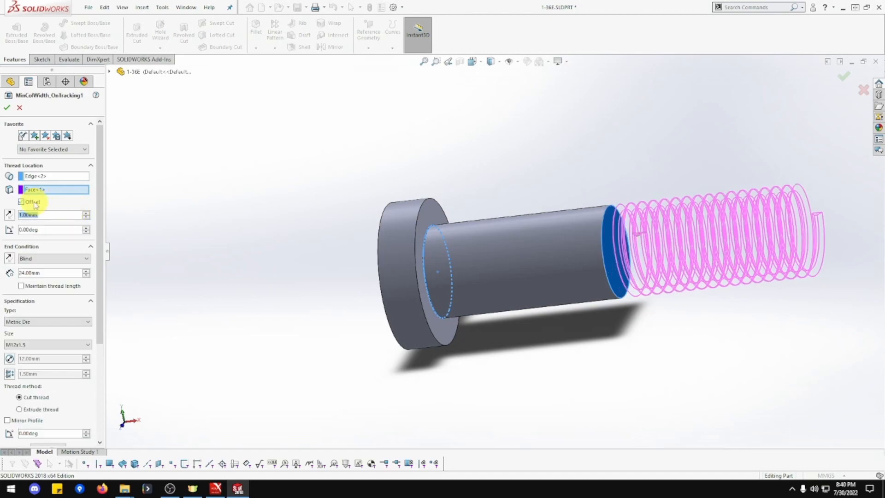
left_click(34, 202)
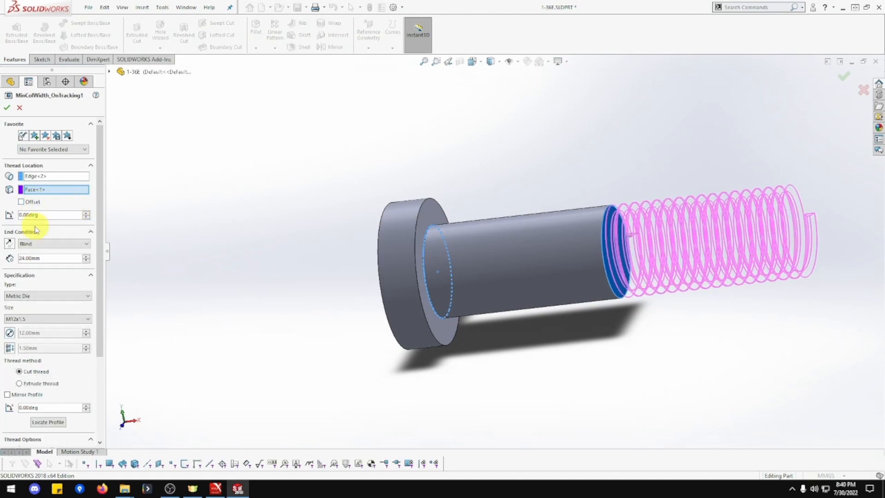
left_click(10, 244)
middle_click_drag(258, 265, 286, 281)
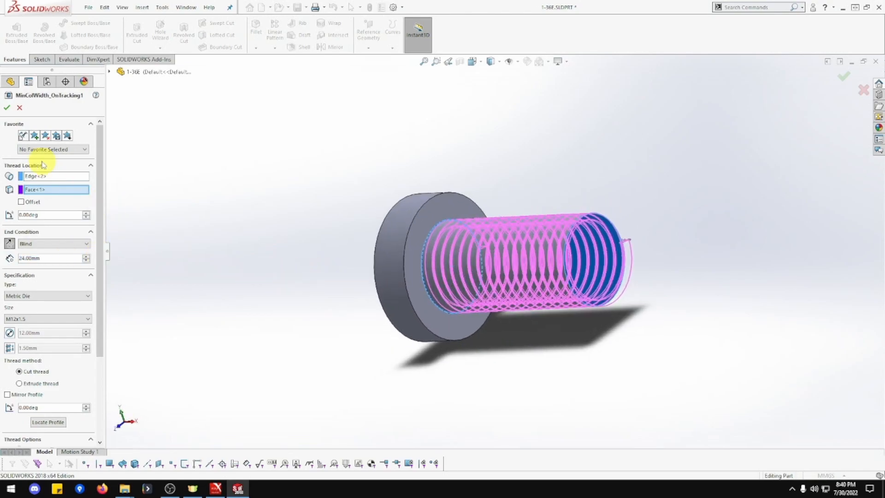
left_click(7, 108)
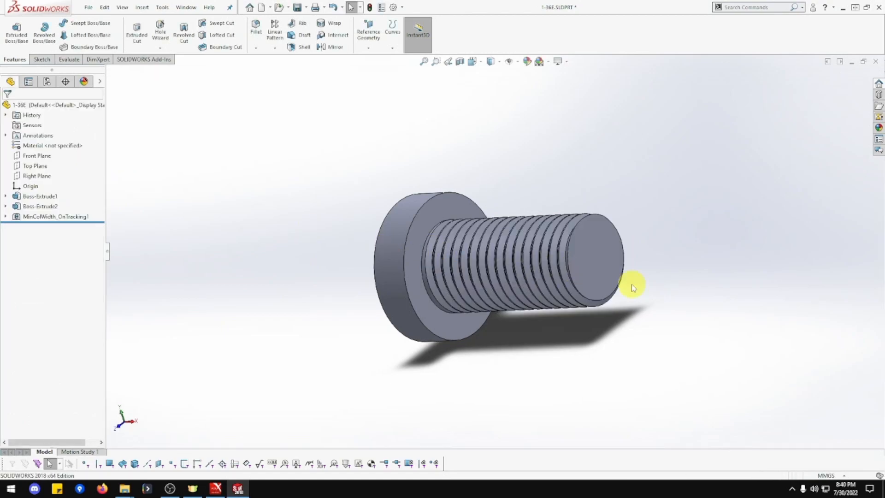
middle_click_drag(684, 302, 599, 262)
scroll(515, 296, "down", 3)
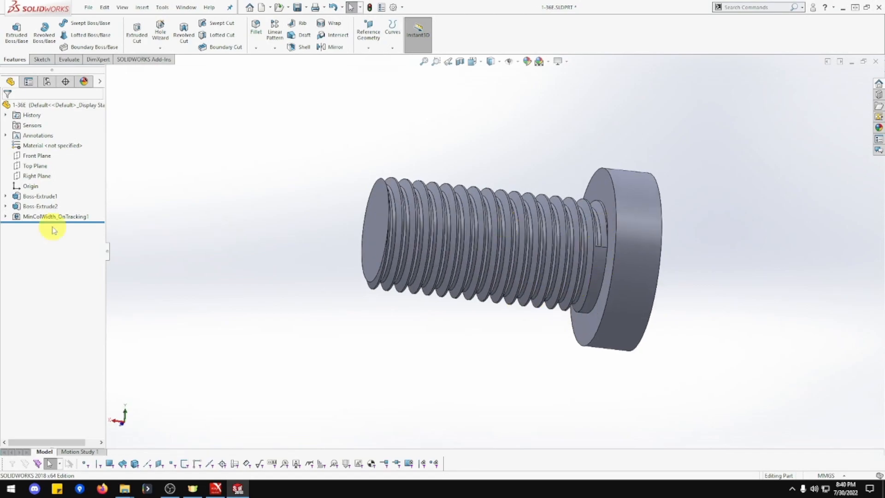
- Edit the thread again and enable a start offset of 0.0001 mm
left_click(14, 218)
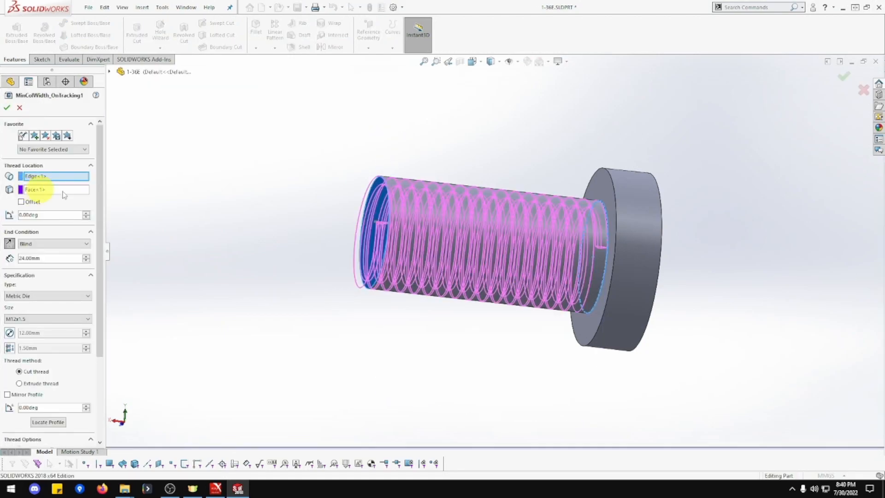
left_click(36, 204)
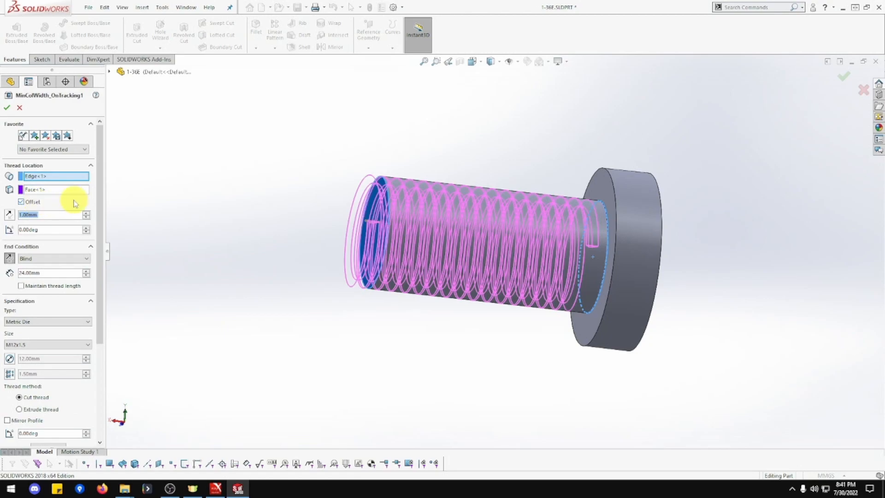
type("-5")
key("Return")
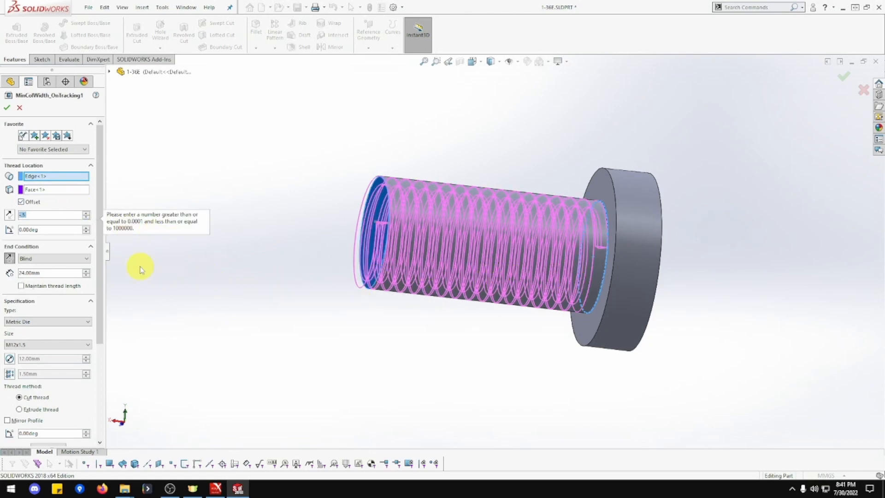
type("0.0001")
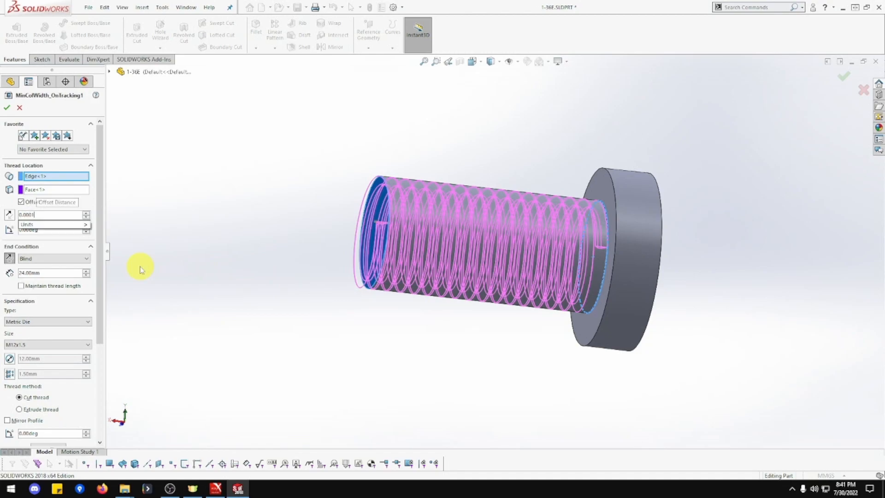
key("Tab")
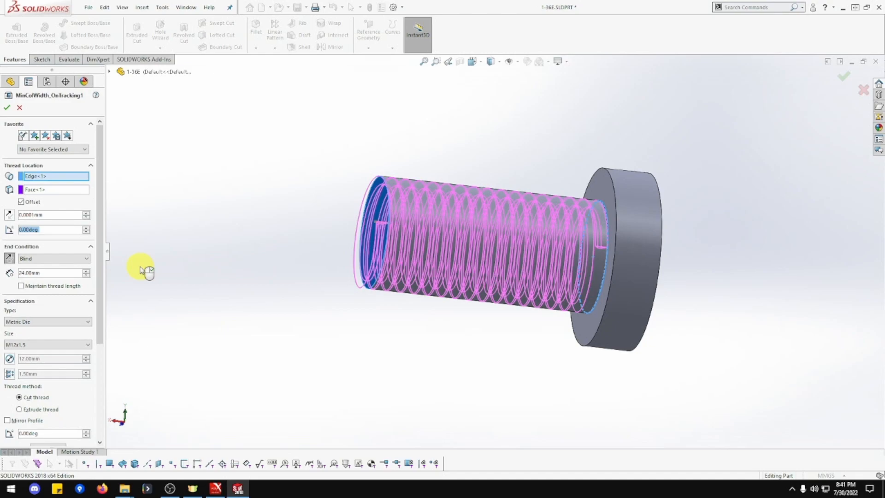
- Increase the thread's blind depth to 25 mm
middle_click_drag(178, 275, 226, 271)
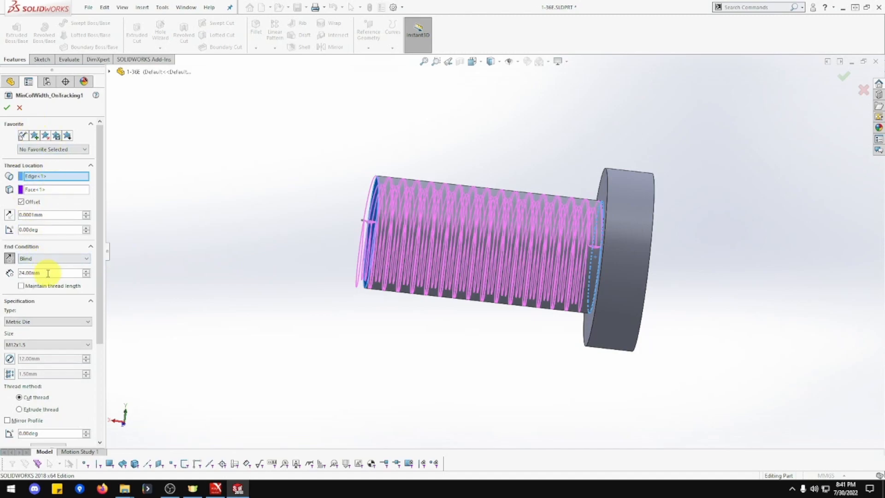
left_click_drag(20, 272, 65, 272)
type("25")
key("Tab")
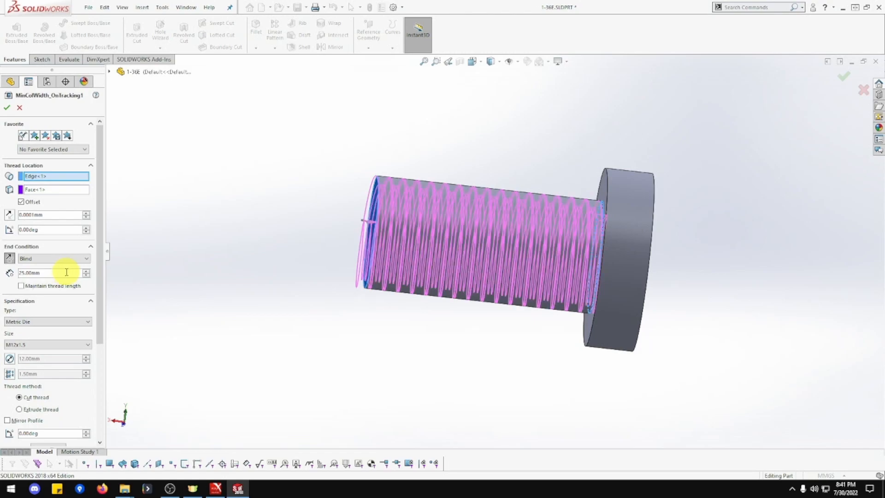
- Accept the thread edit on the shank
left_click(7, 109)
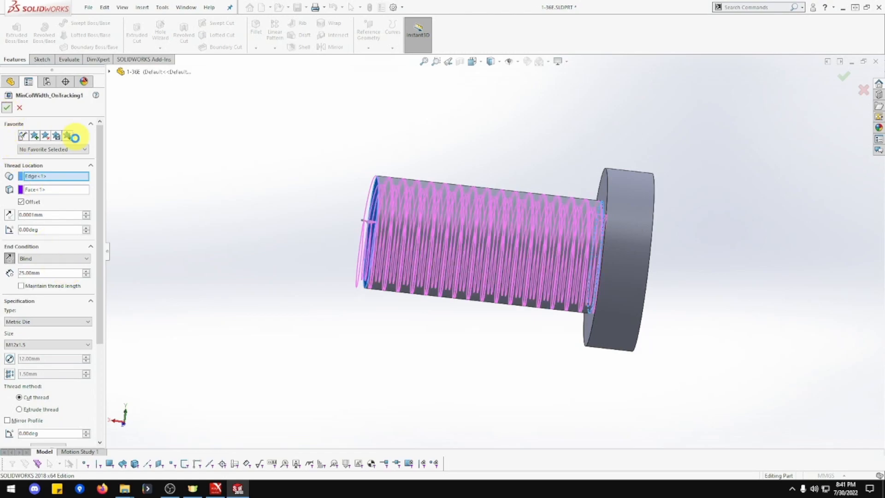
middle_click_drag(316, 217, 409, 247)
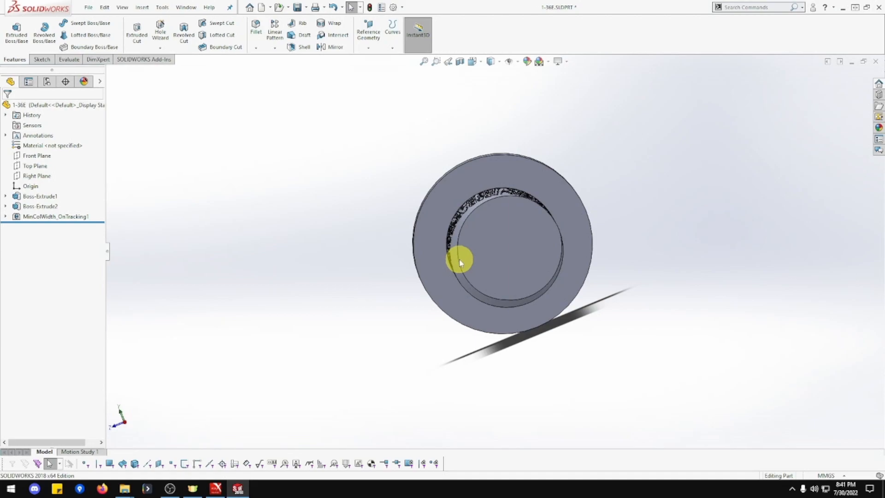
- Start a sketch on the shank's free end face and draw a circle about 8.1 mm in diameter centred on the origin
left_click(525, 255)
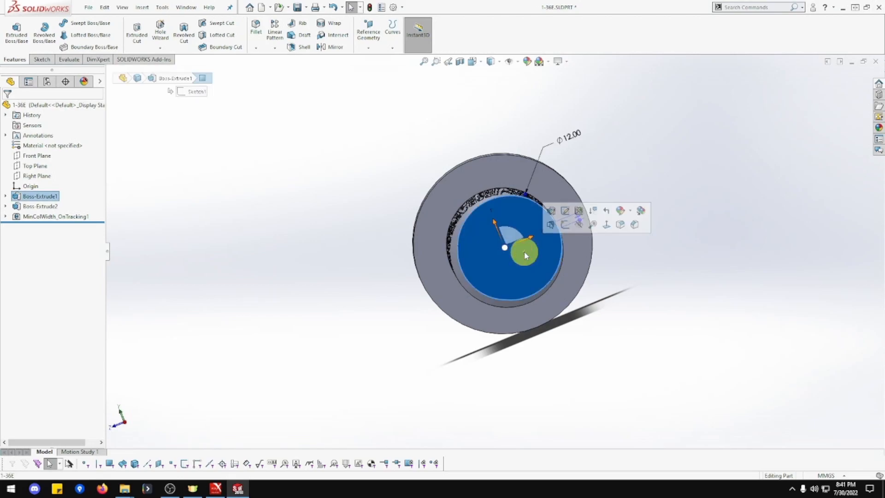
left_click(607, 224)
right_click(505, 282)
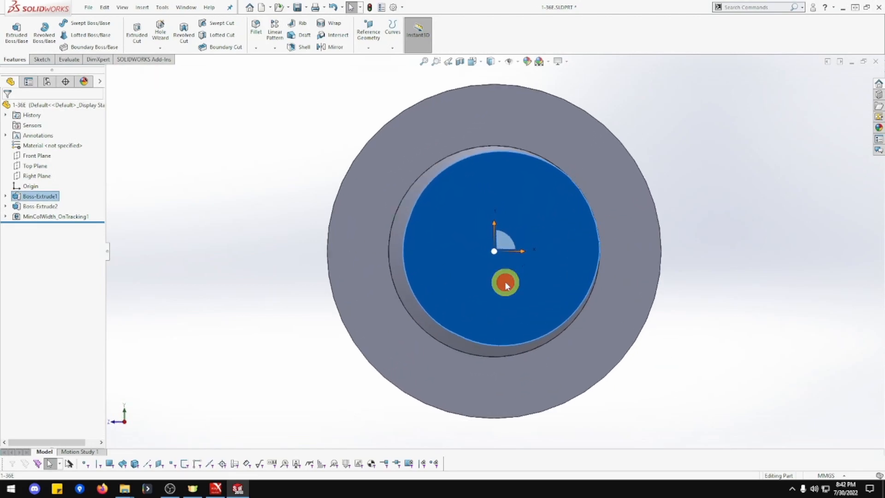
left_click(527, 269)
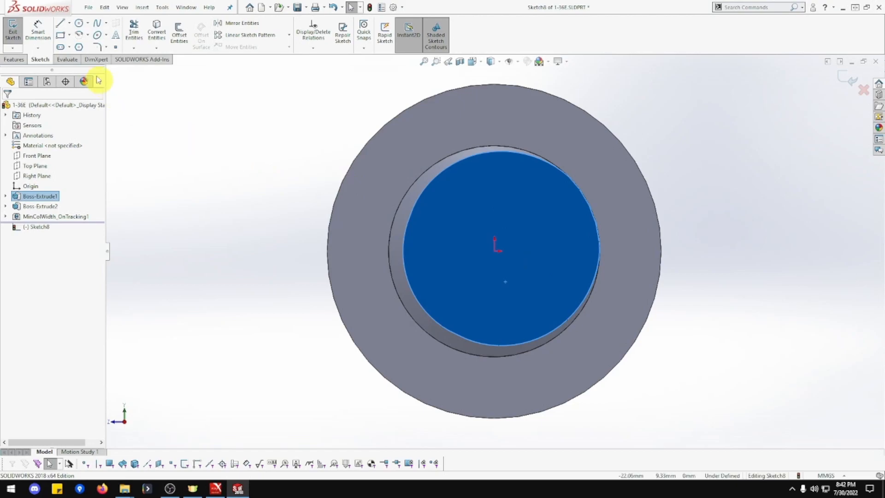
left_click(78, 26)
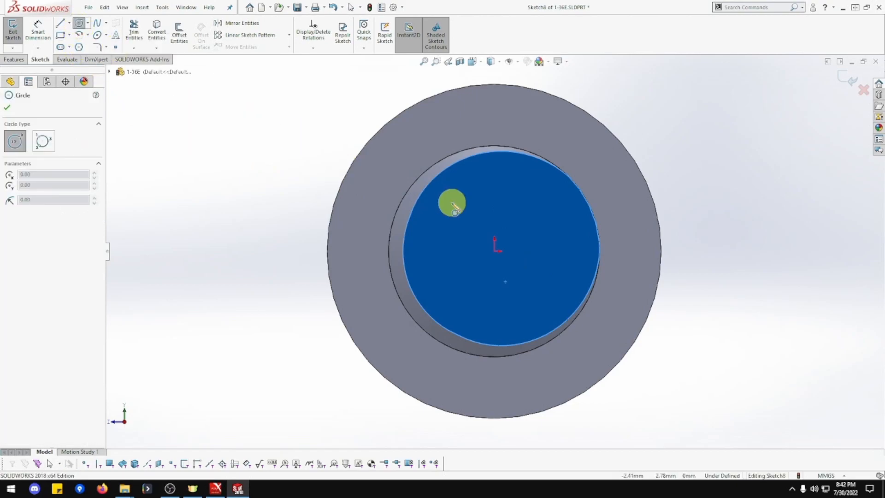
left_click(495, 251)
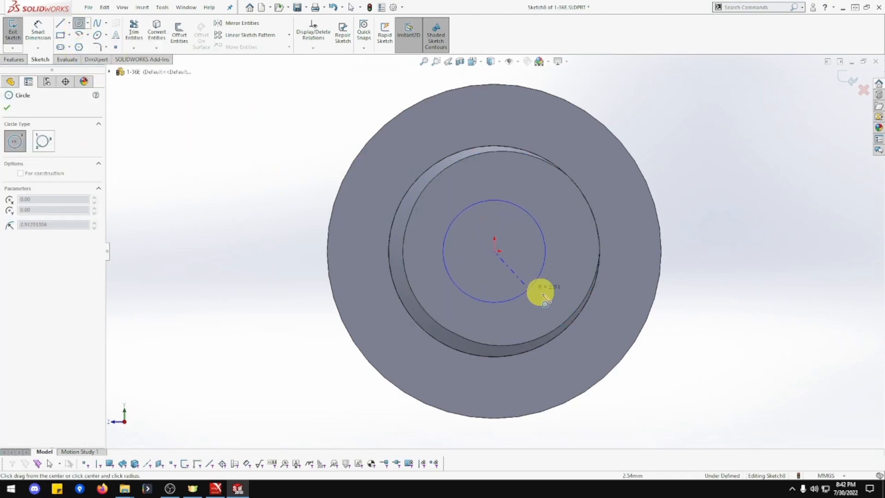
left_click(547, 300)
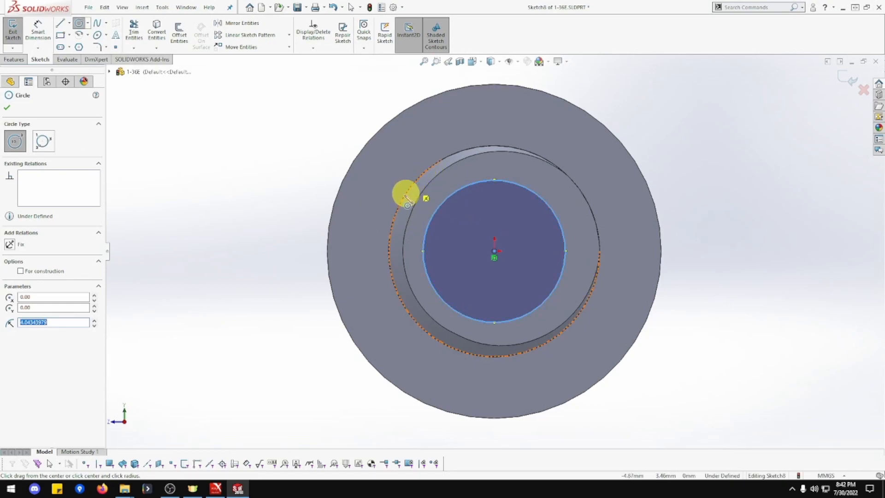
- Dimension the circle's diameter and set it to 8 mm
left_click(39, 35)
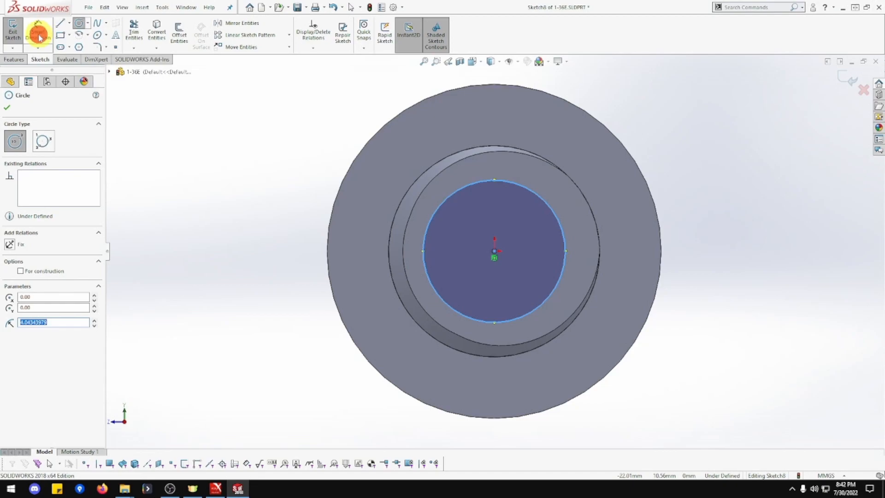
left_click(503, 190)
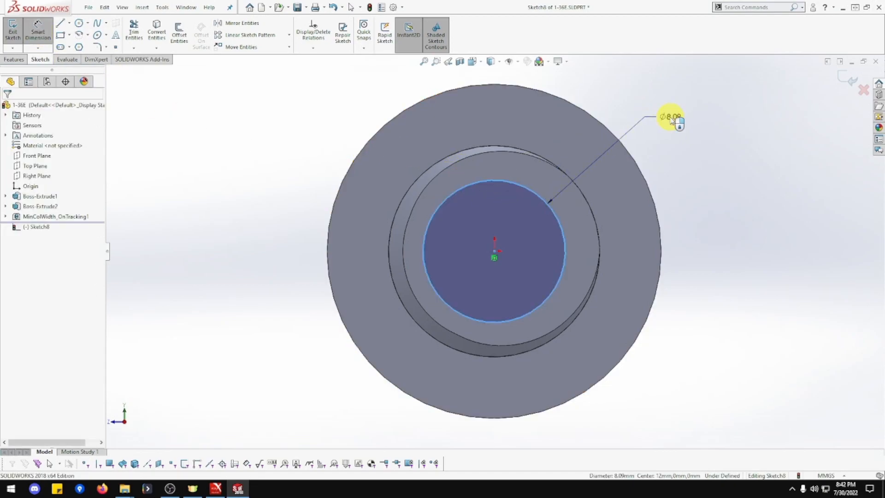
left_click(671, 119)
type("8")
key("Return")
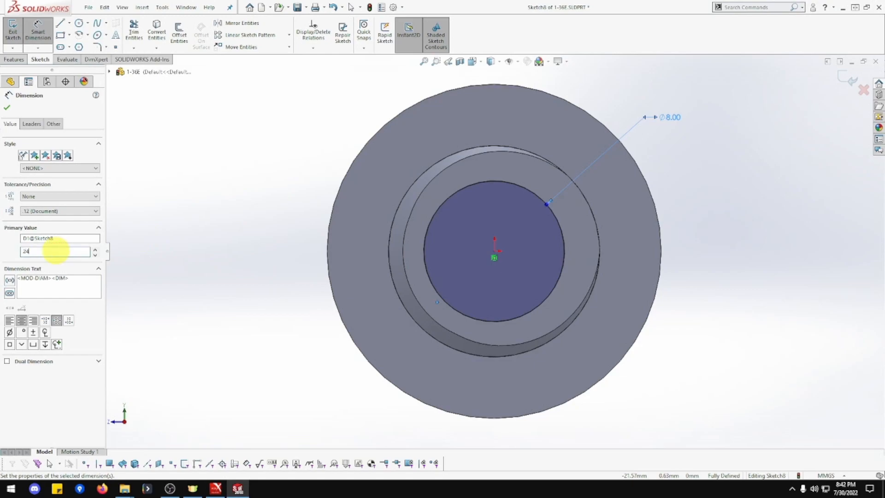
- Change the circle's diameter dimension to 24 mm and accept it
left_click(55, 250)
type("24")
key("Return")
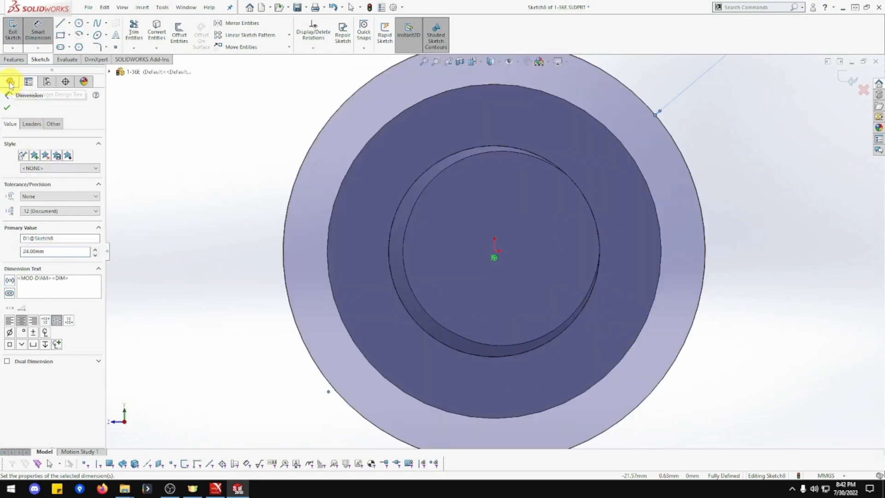
left_click(8, 108)
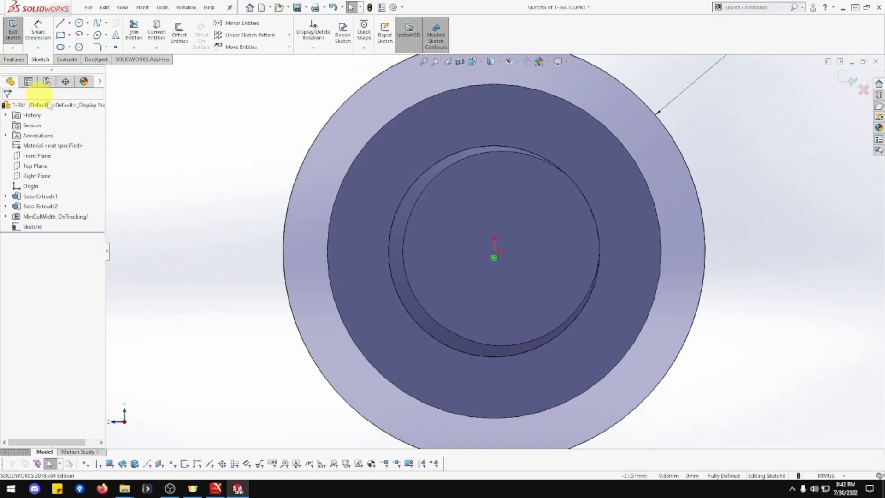
- Exit the sketch with the 24 mm circle and delete that sketch from the part
middle_click_drag(133, 146, 160, 157)
scroll(160, 157, "up", 1)
scroll(161, 157, "up", 1)
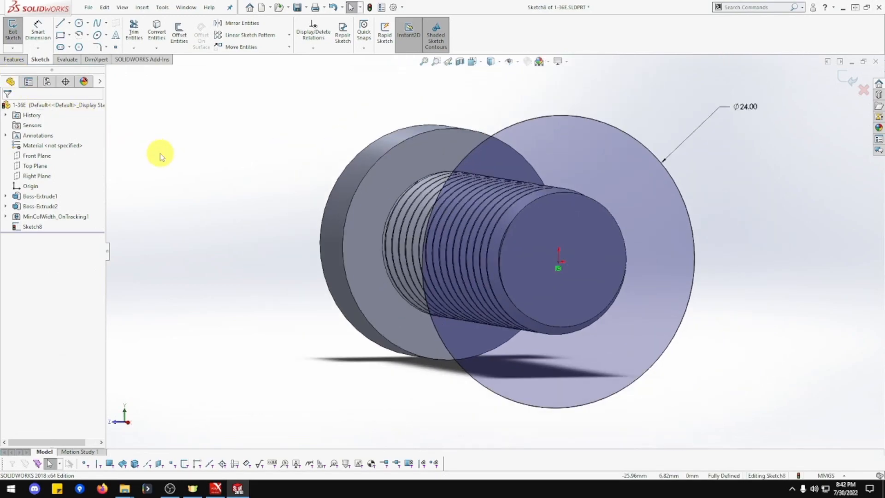
left_click(33, 226)
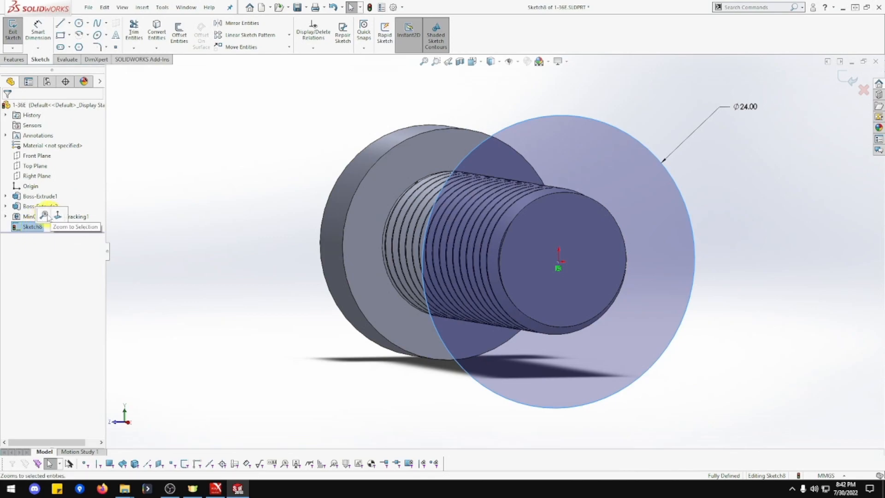
left_click(149, 204)
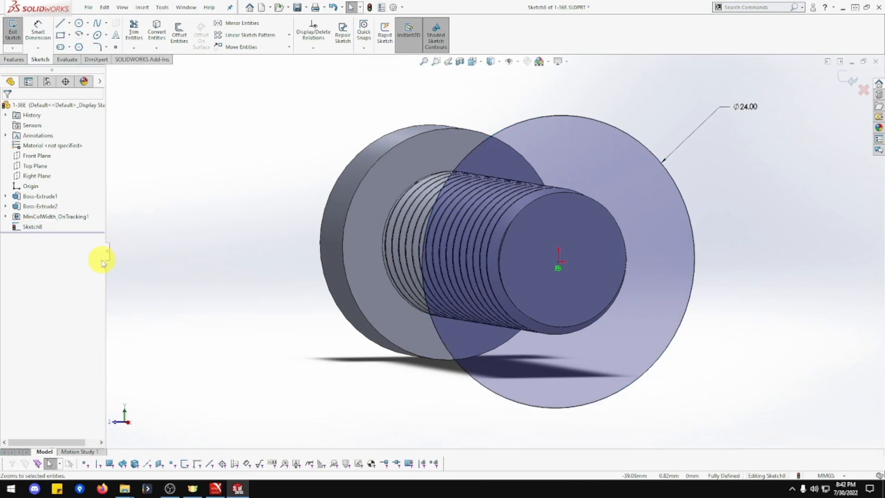
right_click(31, 228)
left_click(13, 33)
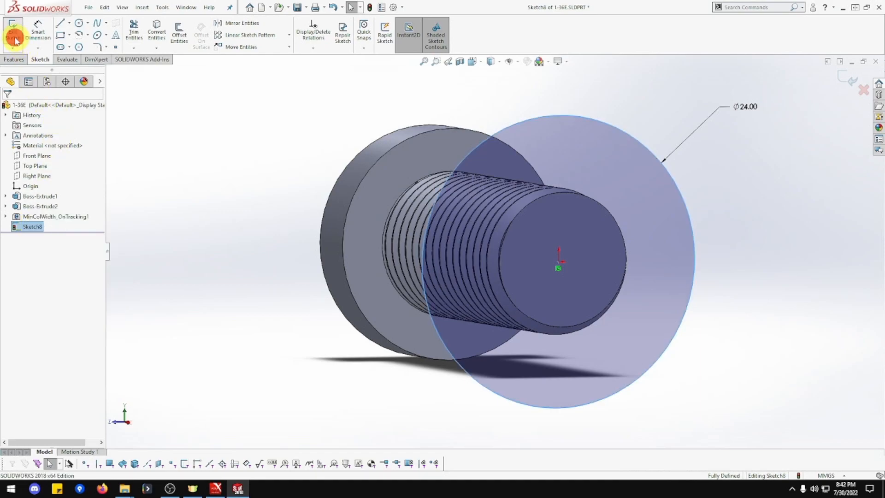
right_click(37, 229)
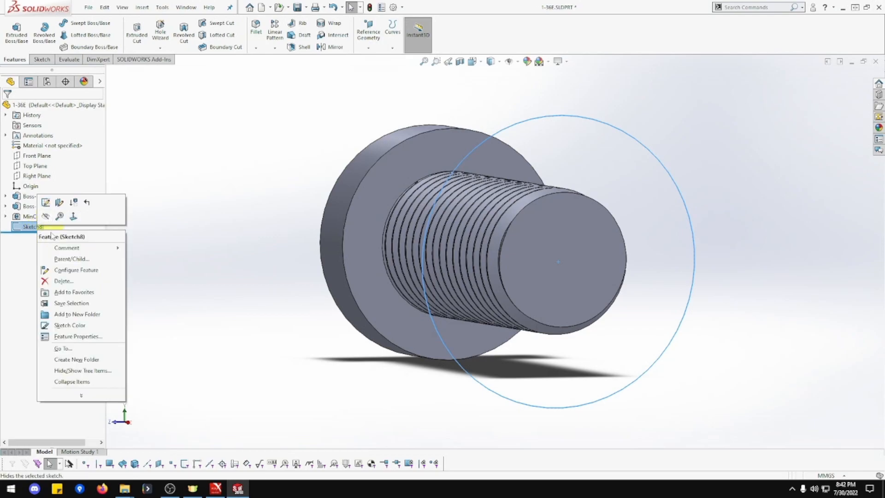
left_click(64, 281)
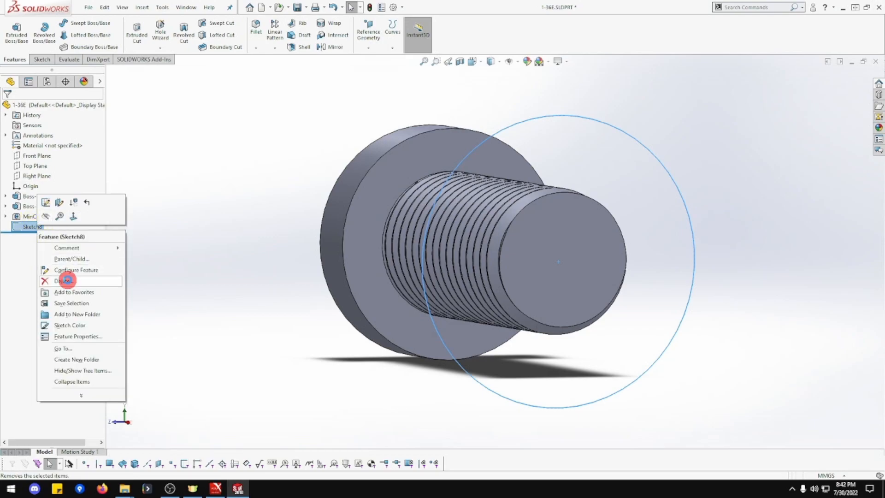
left_click(502, 198)
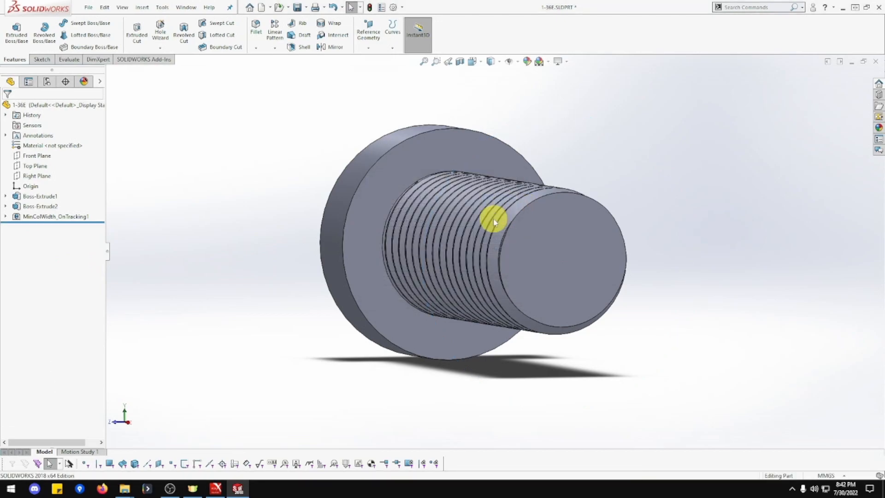
- Start a new sketch on the shank's free end face and draw an origin-centred circle about 8.1 mm in diameter
right_click(576, 260)
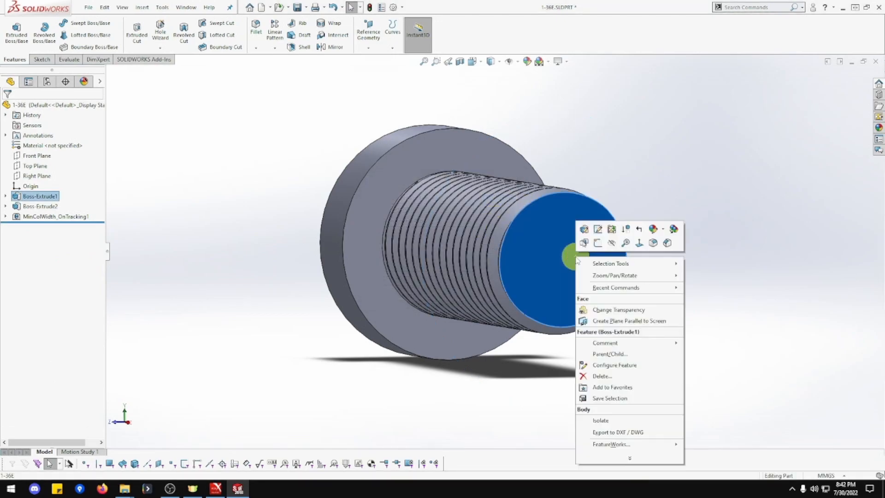
left_click(598, 242)
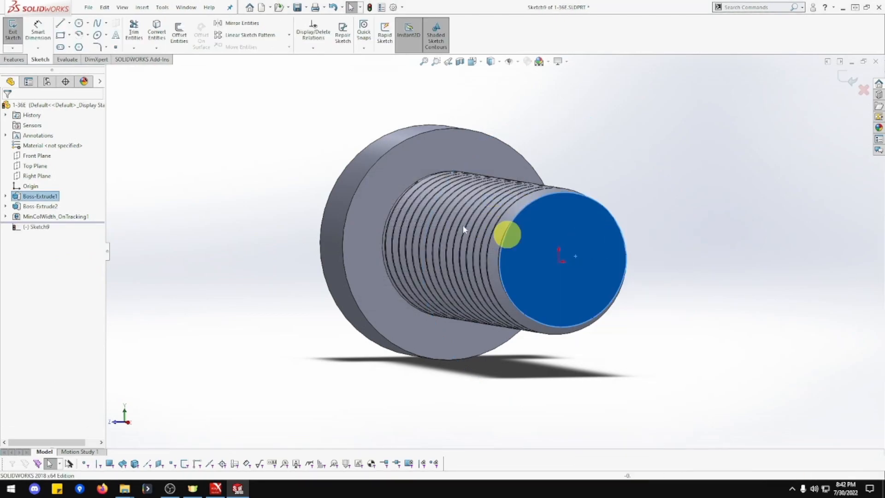
left_click(79, 26)
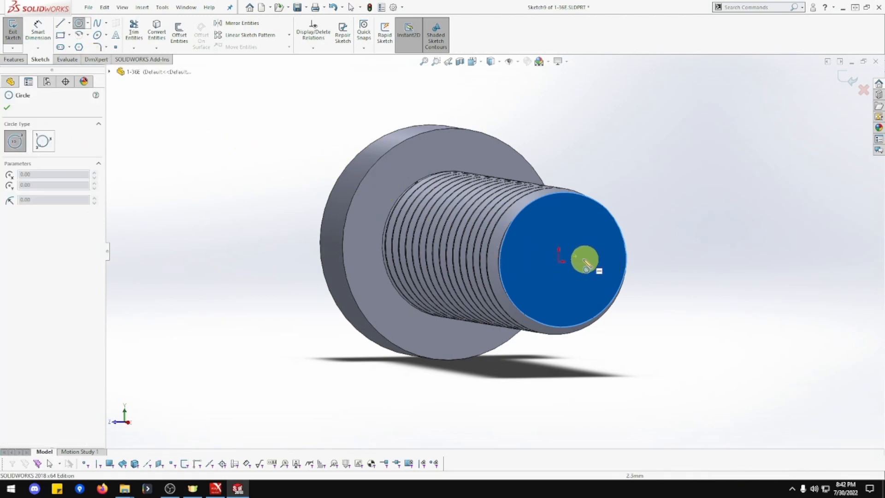
left_click(559, 261)
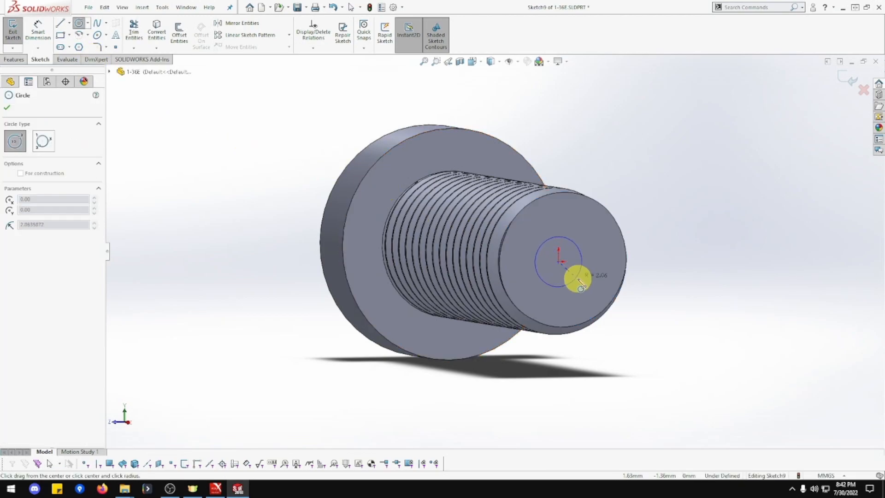
left_click(591, 293)
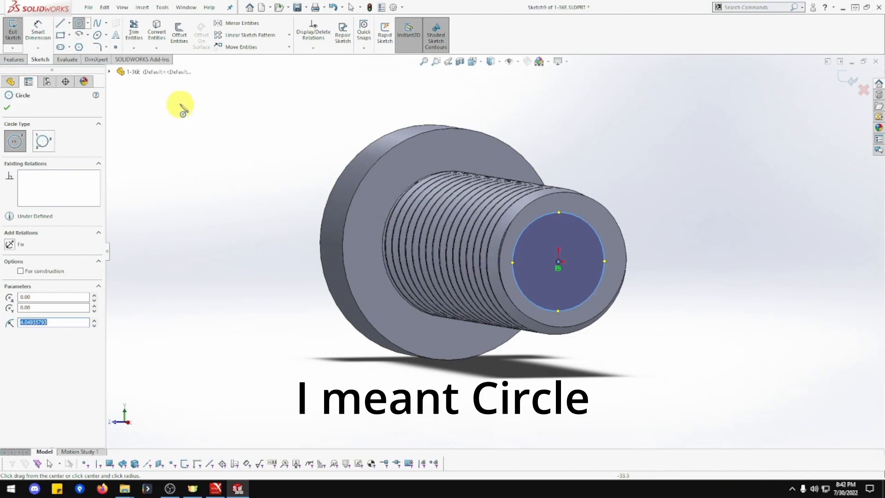
- Dimension the new circle's diameter at 8 mm and accept the dimension
left_click(38, 30)
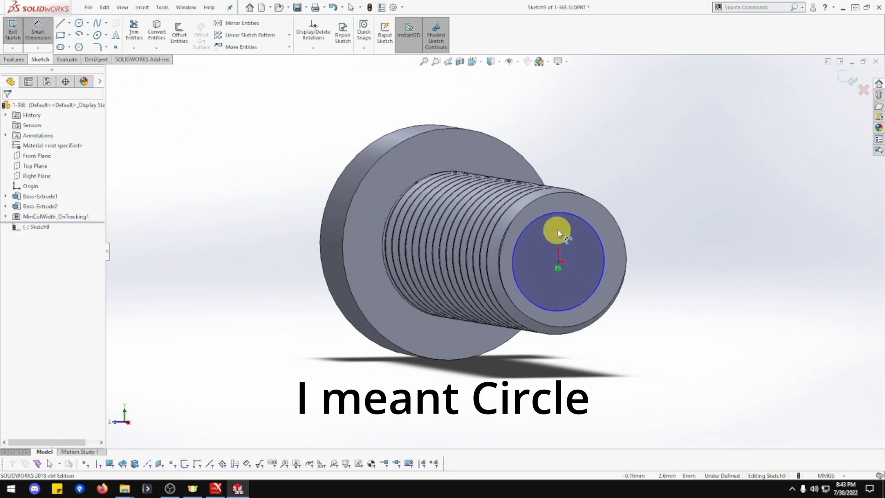
left_click(573, 213)
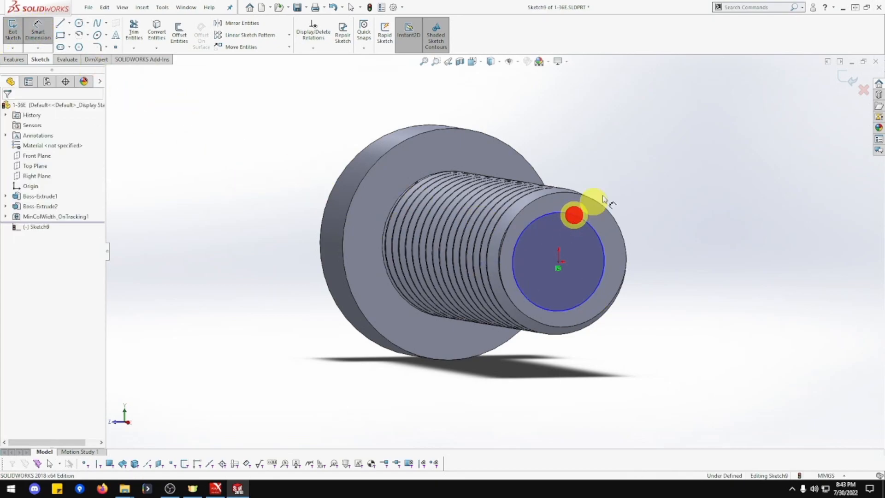
left_click(659, 152)
type("8.09871585mm")
key("Return")
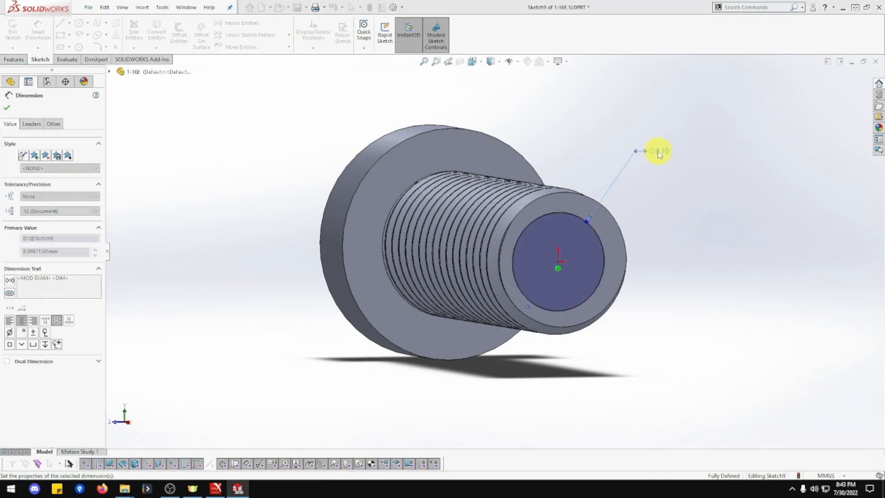
left_click(30, 251)
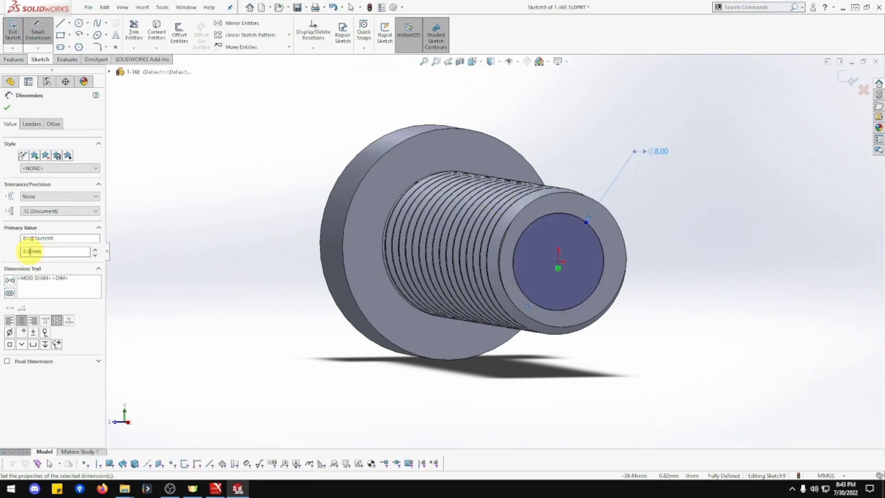
left_click(8, 109)
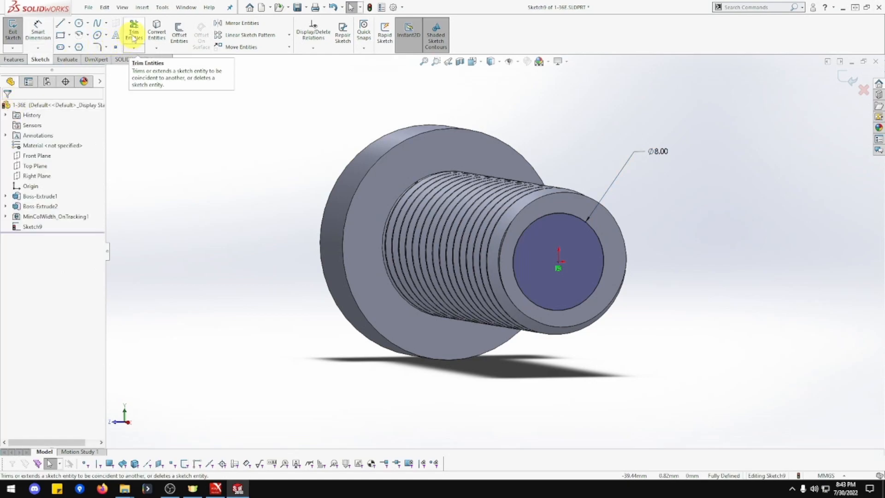
- Cut the 8 mm circle into the shank with a blind Extruded Cut 24 mm deep, and inspect the hole from both ends
left_click(14, 59)
left_click(129, 39)
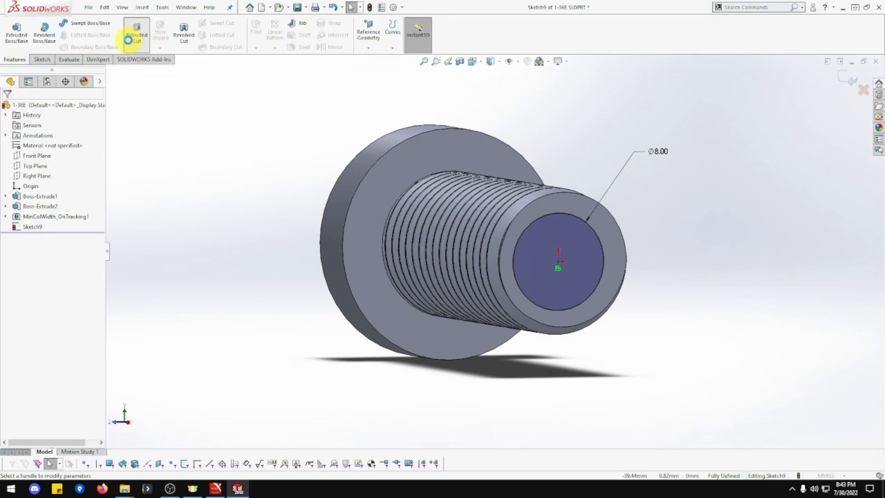
type("24")
key("Return")
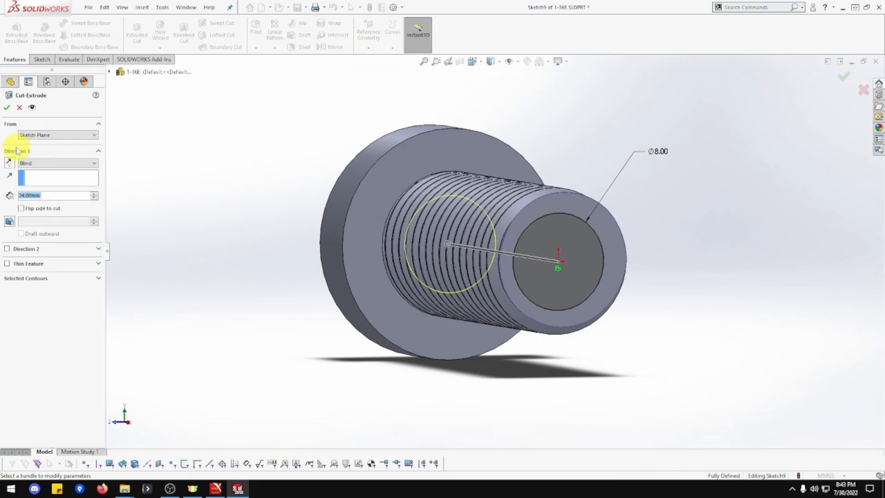
left_click(7, 107)
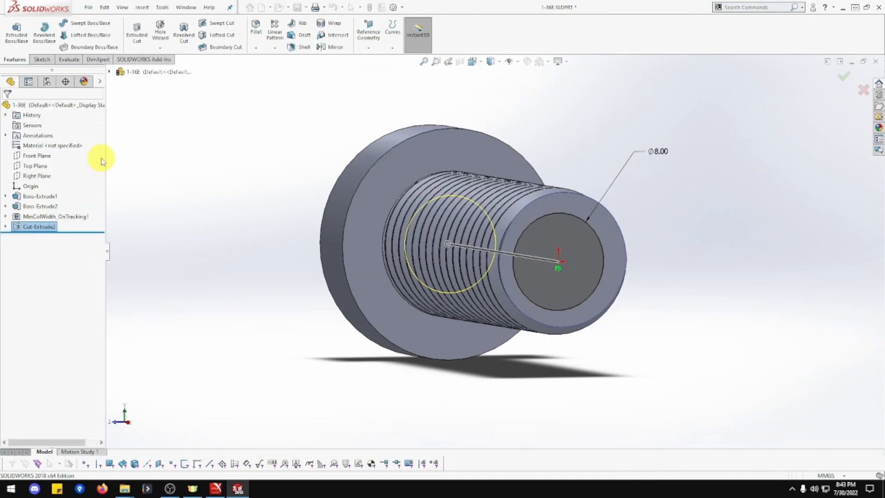
middle_click_drag(202, 201, 317, 217)
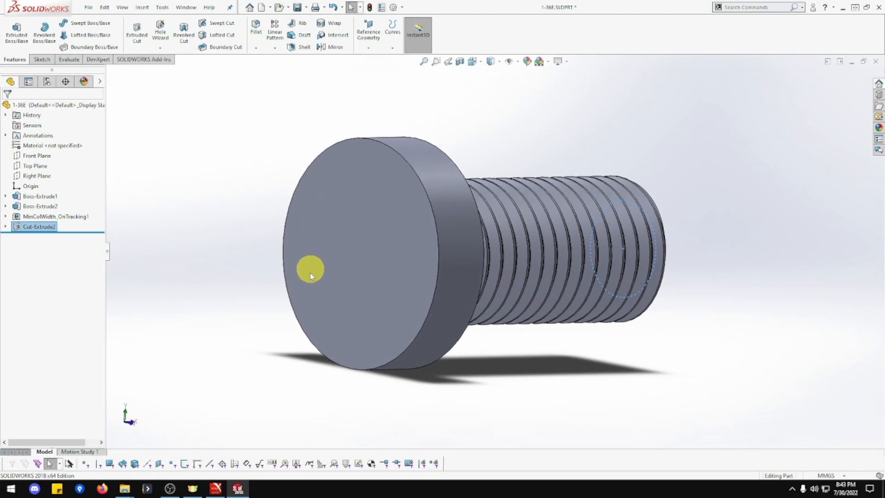
middle_click_drag(352, 268, 196, 265)
middle_click_drag(217, 259, 213, 260)
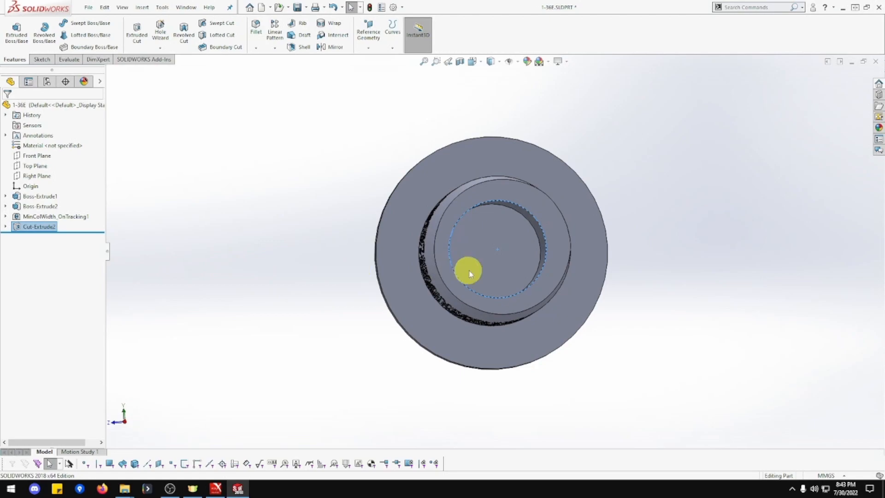
- Start a sketch on the floor of the 8 mm bore and draw an origin-centred circle about 6.6 mm in diameter
left_click(500, 254)
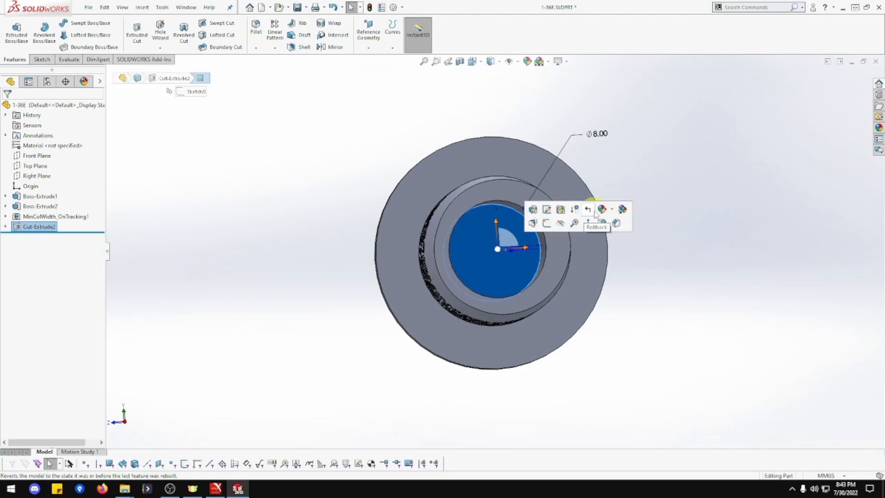
left_click(547, 224)
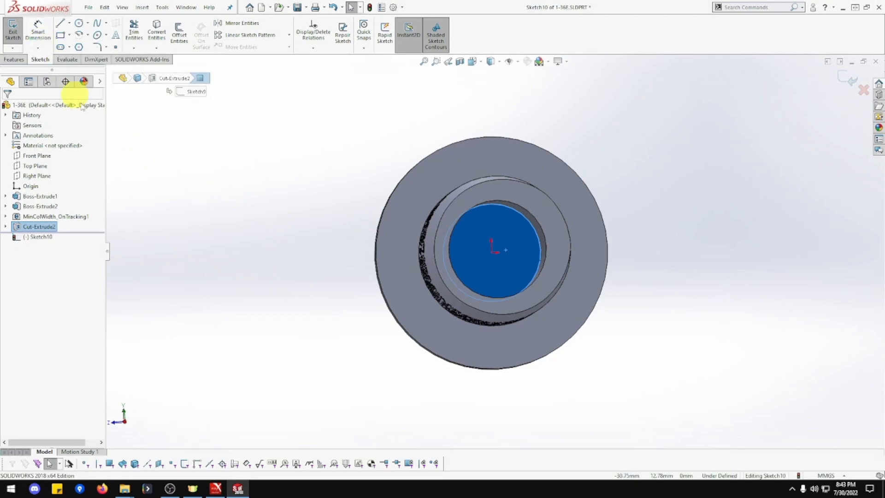
middle_click_drag(222, 158, 243, 172)
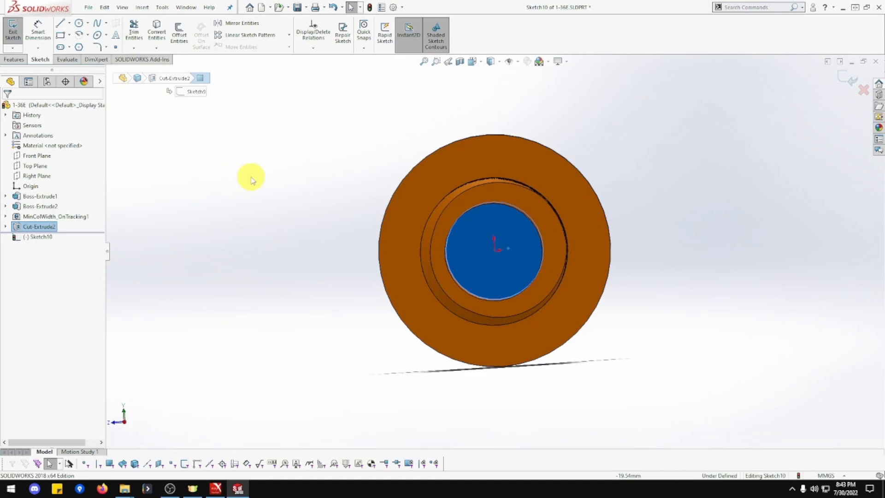
left_click(77, 27)
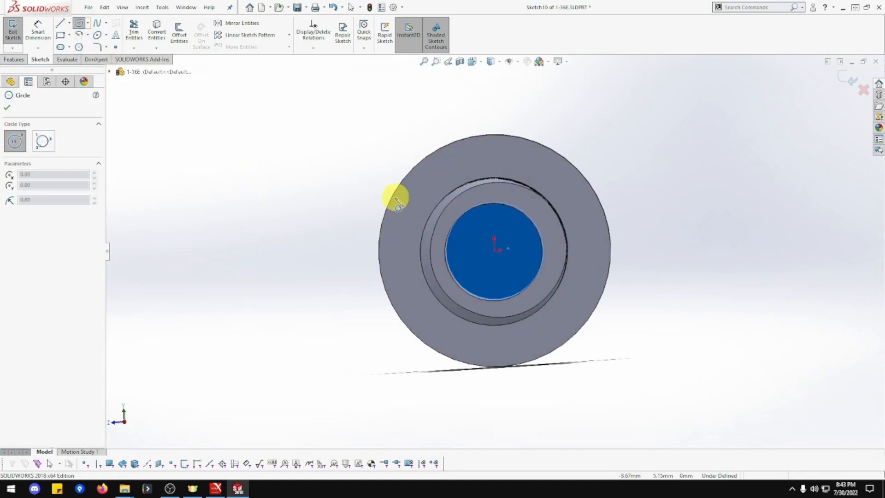
left_click(494, 249)
left_click(524, 282)
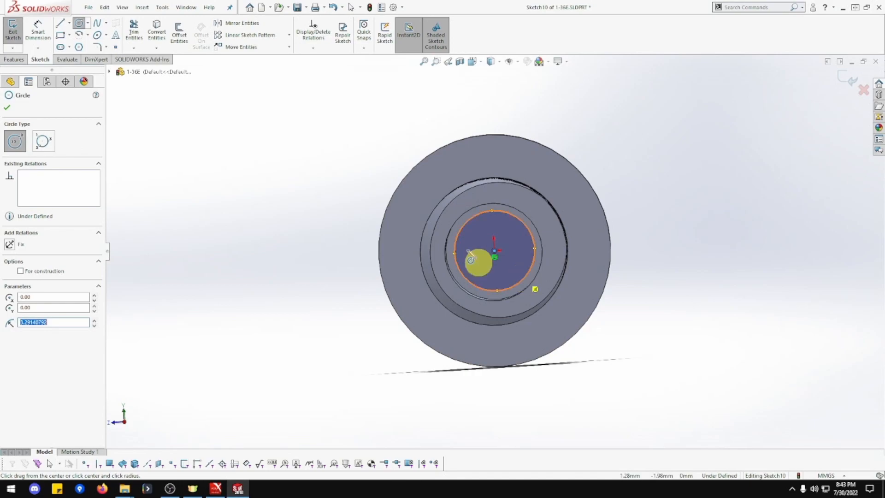
- Dimension the bore-floor circle's diameter at 10 mm
left_click(38, 31)
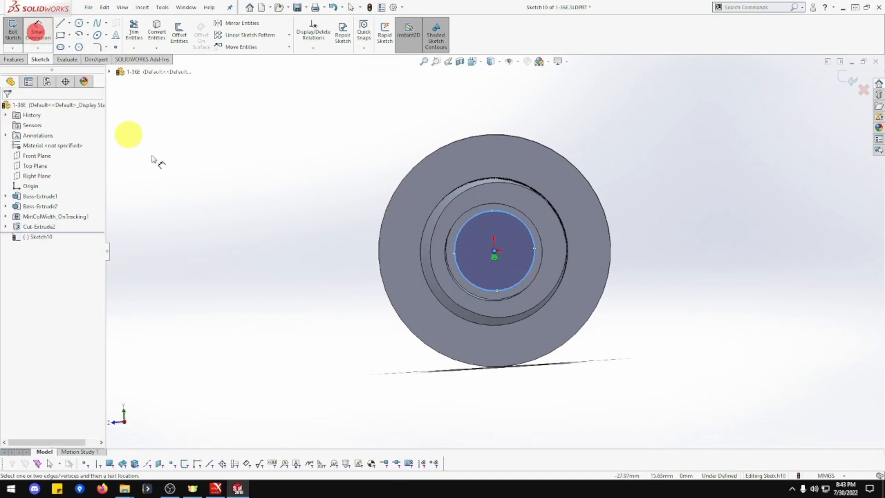
left_click(530, 237)
left_click(628, 126)
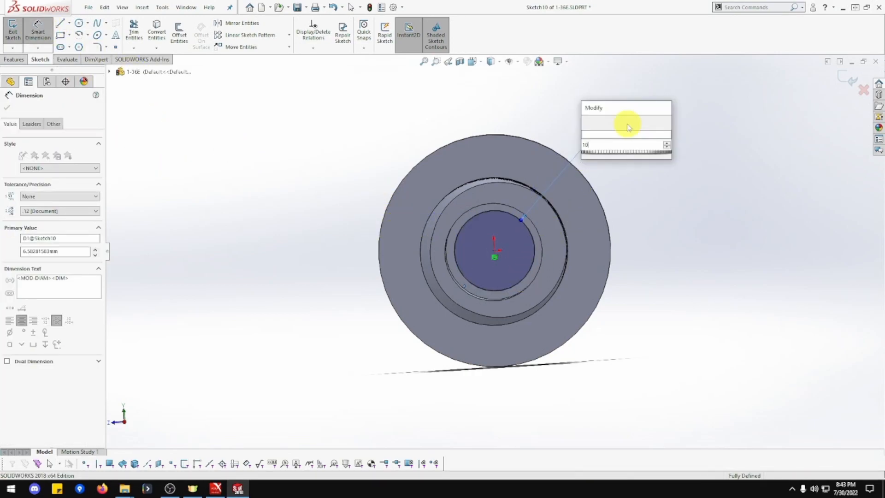
type("10")
key("Return")
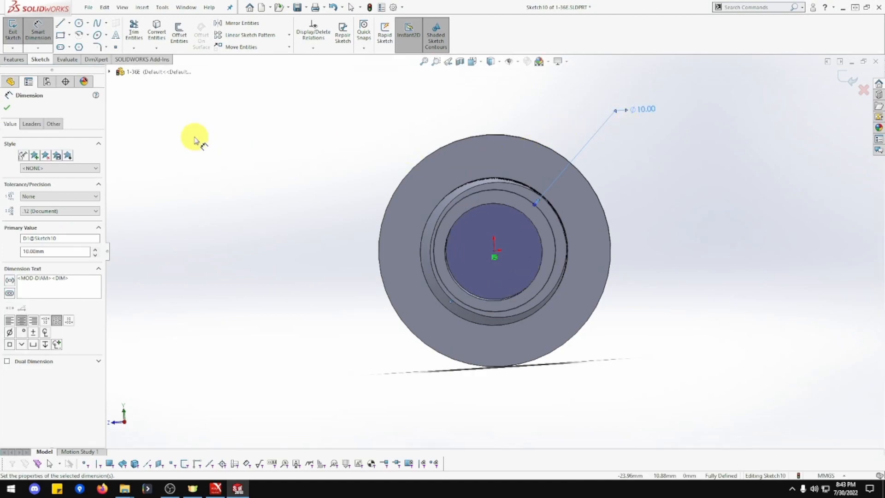
- Cut the 10 mm circle from the bore floor out through the bolt head with an Extruded Cut, replacing the blind end condition
left_click(23, 60)
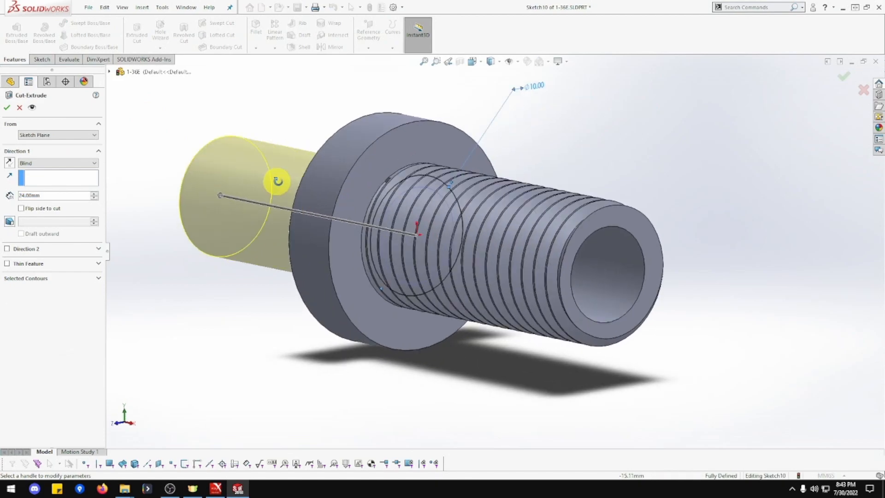
left_click(70, 163)
left_click(69, 179)
left_click(6, 108)
middle_click_drag(209, 228, 217, 280)
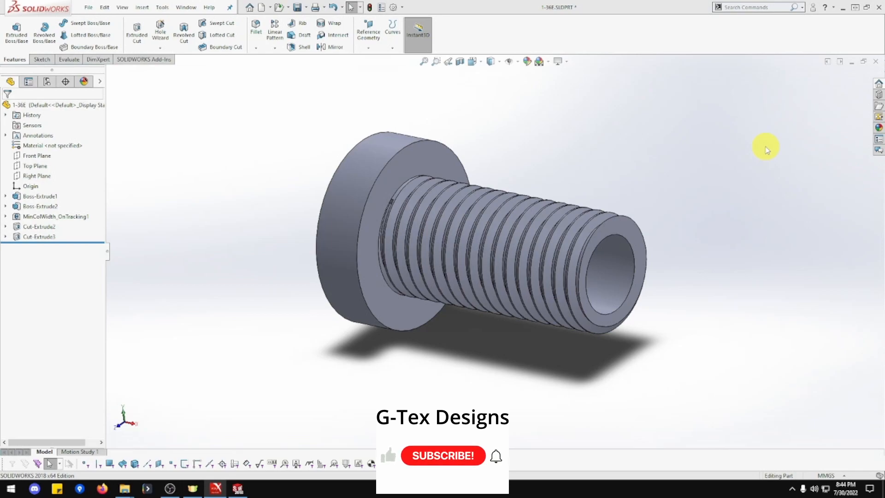